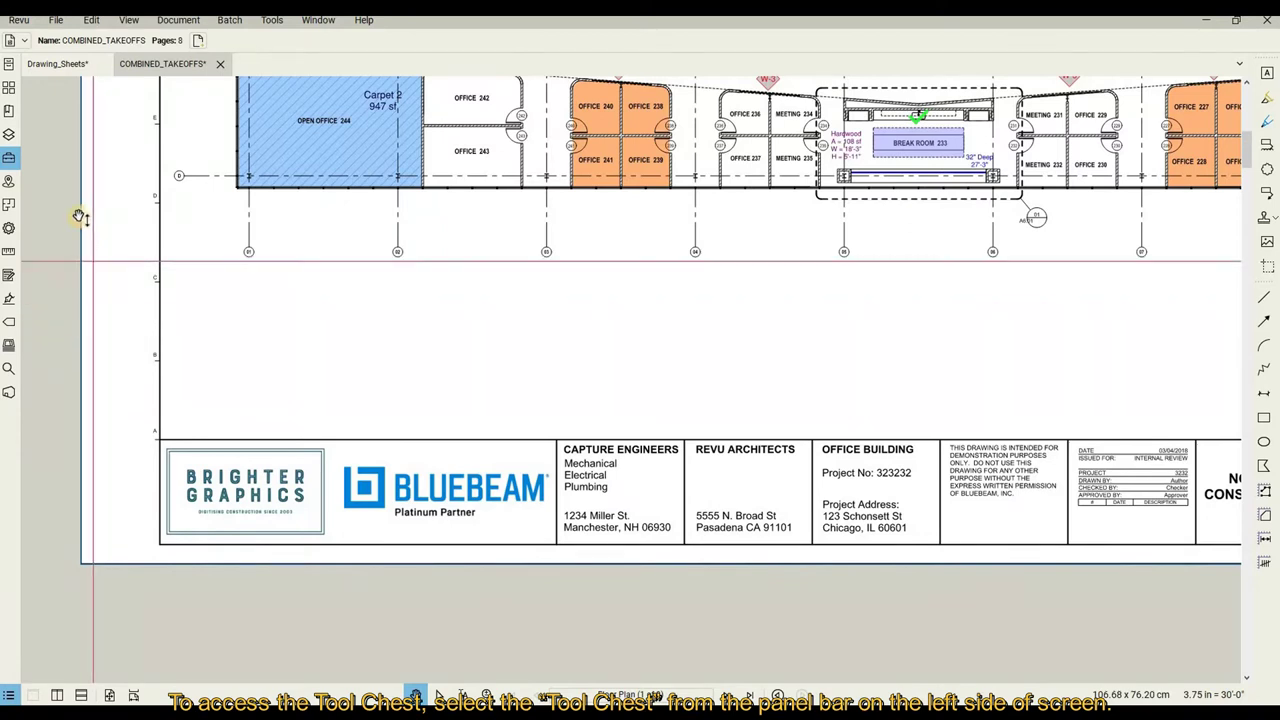
# Open the Tool Chest panel, check the side-panel options, and expand then collapse Recent Tools
pyautogui.click(12, 168)
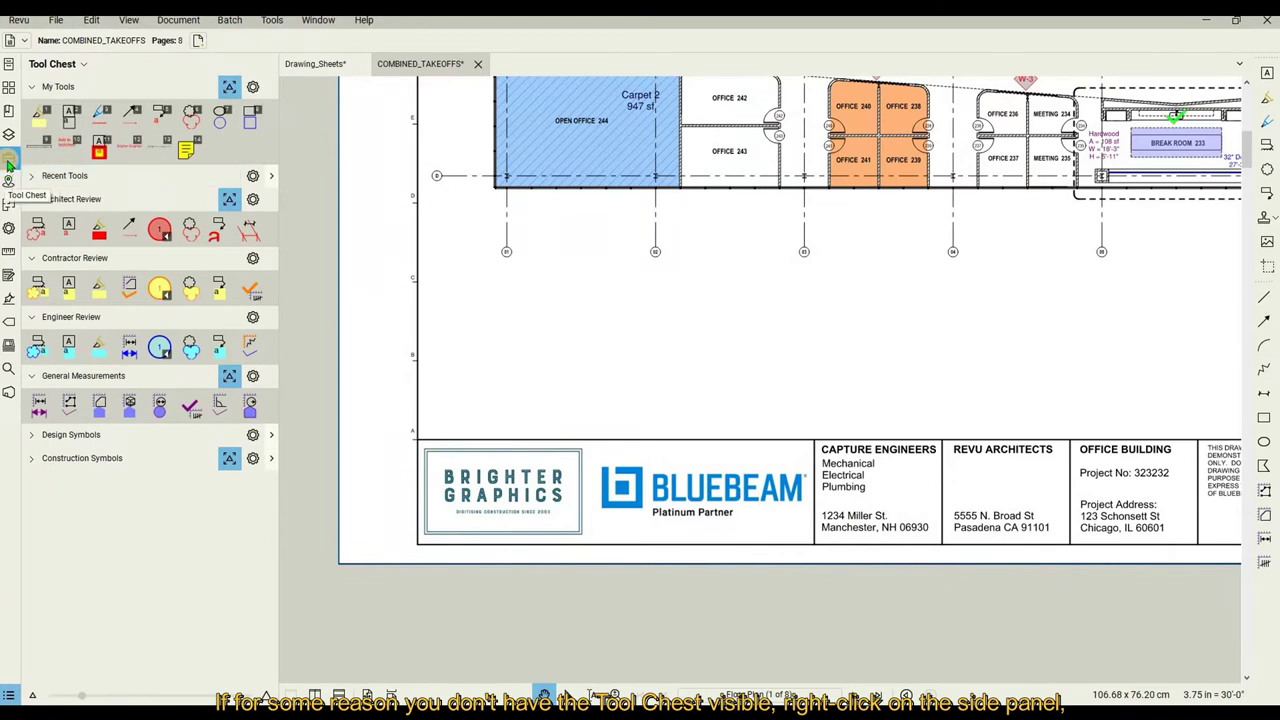
pyautogui.rightClick(9, 166)
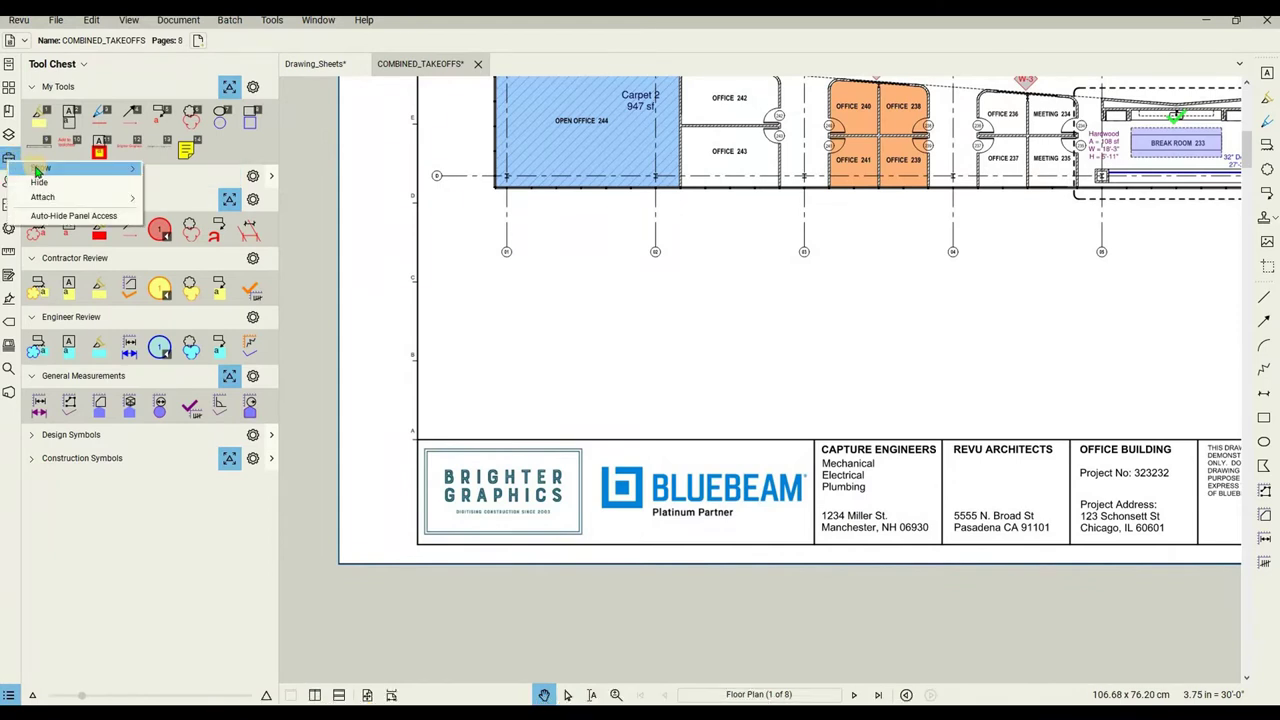
pyautogui.moveTo(45, 168)
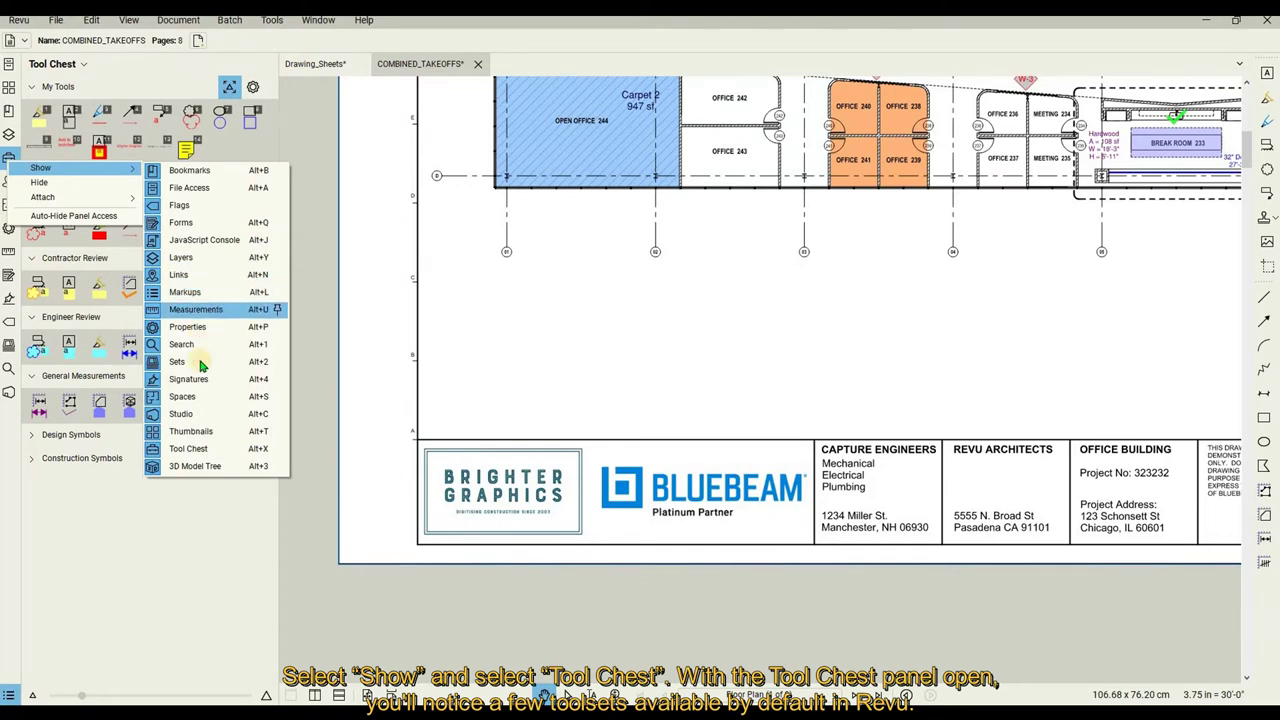
pyautogui.click(314, 338)
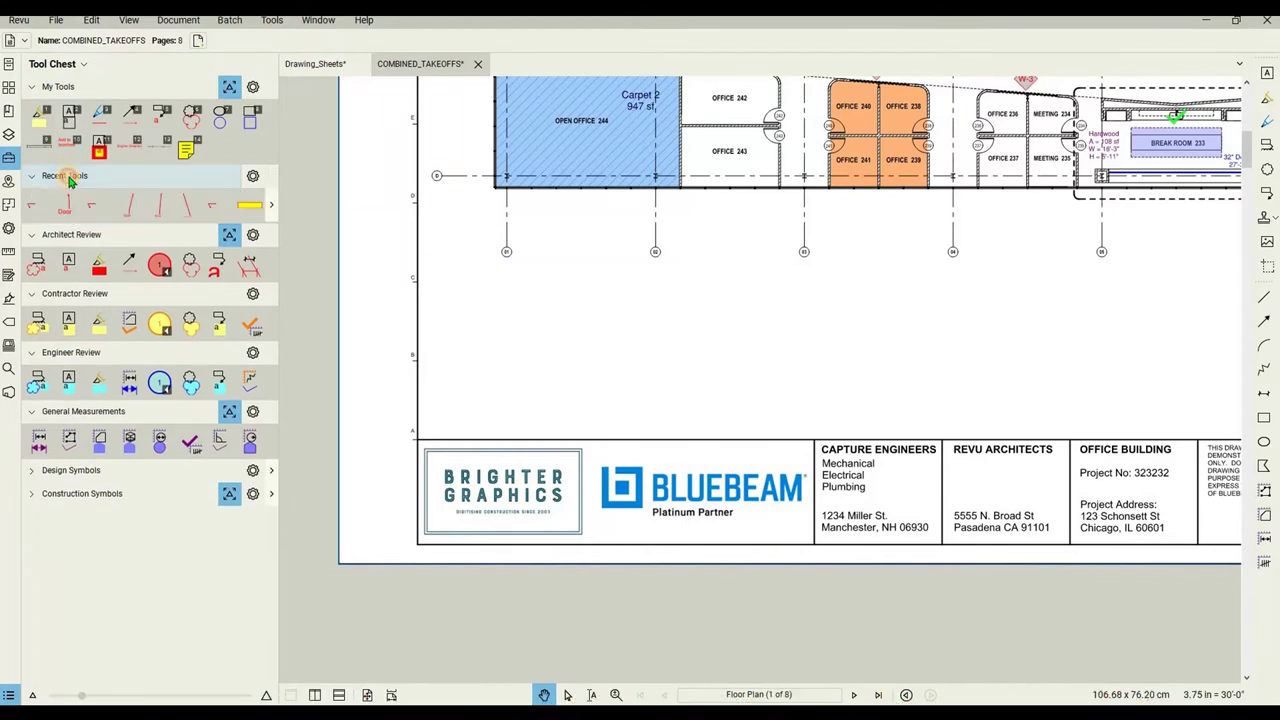
pyautogui.click(70, 181)
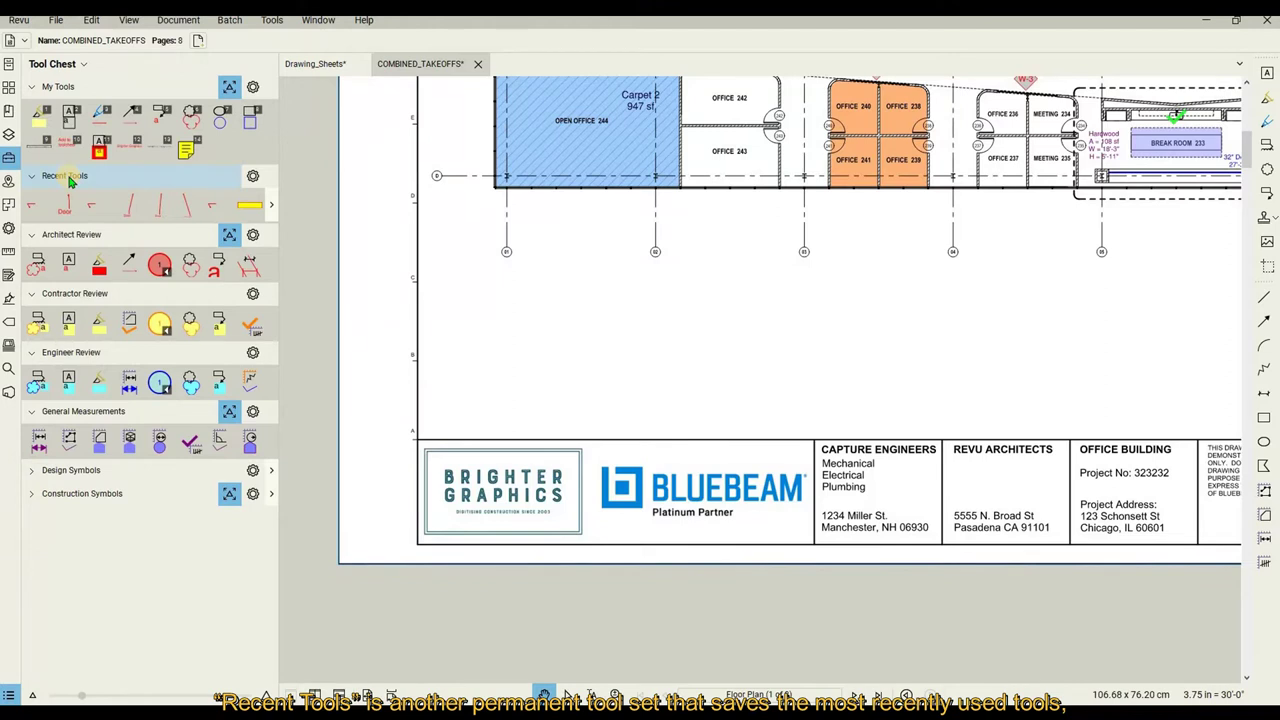
pyautogui.click(70, 181)
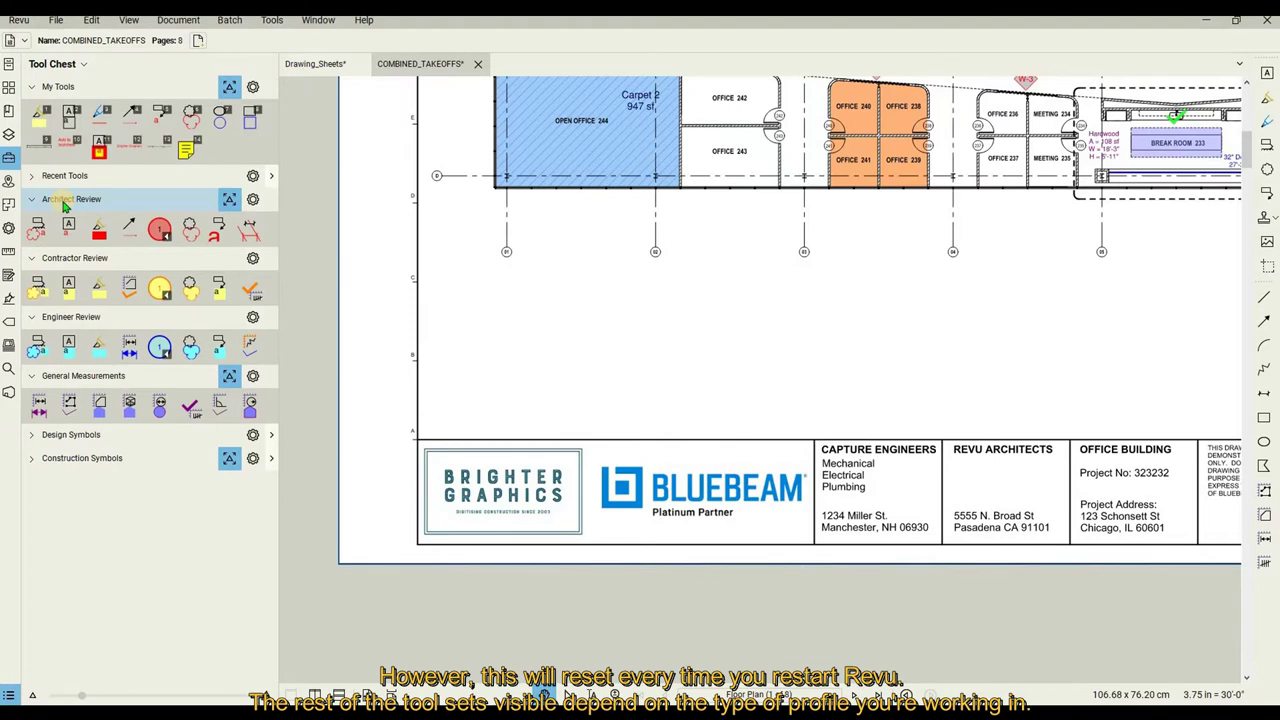
# Load the standard Revu profile from the program menu's Profiles list
pyautogui.click(16, 22)
pyautogui.moveTo(38, 115)
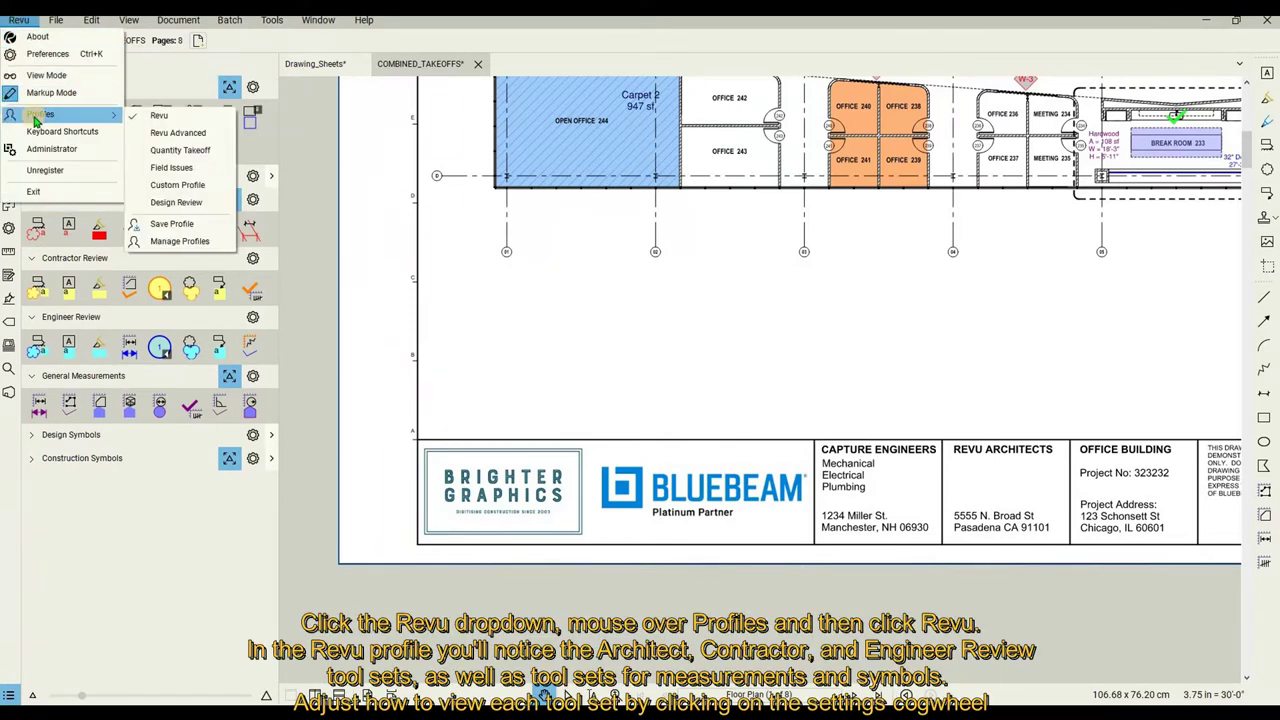
pyautogui.click(183, 119)
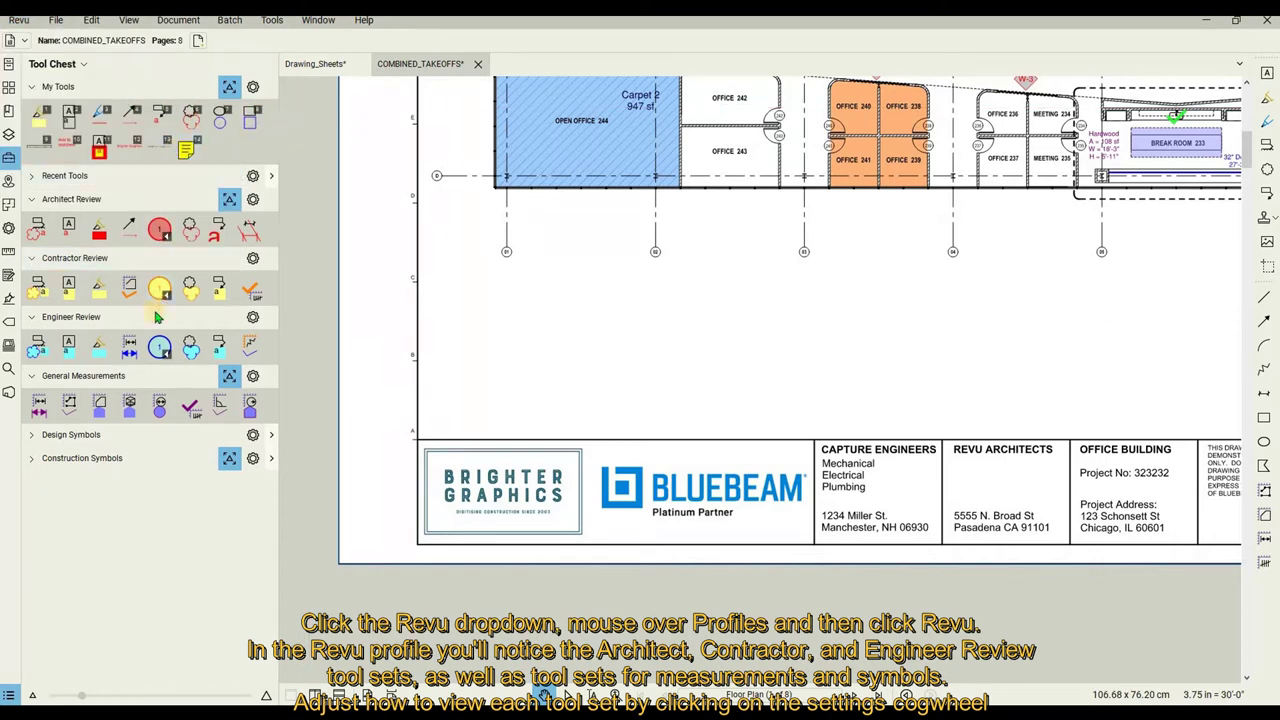
# Expand and collapse Design Symbols, then bring up the My Tools settings menu
pyautogui.click(117, 438)
pyautogui.click(117, 438)
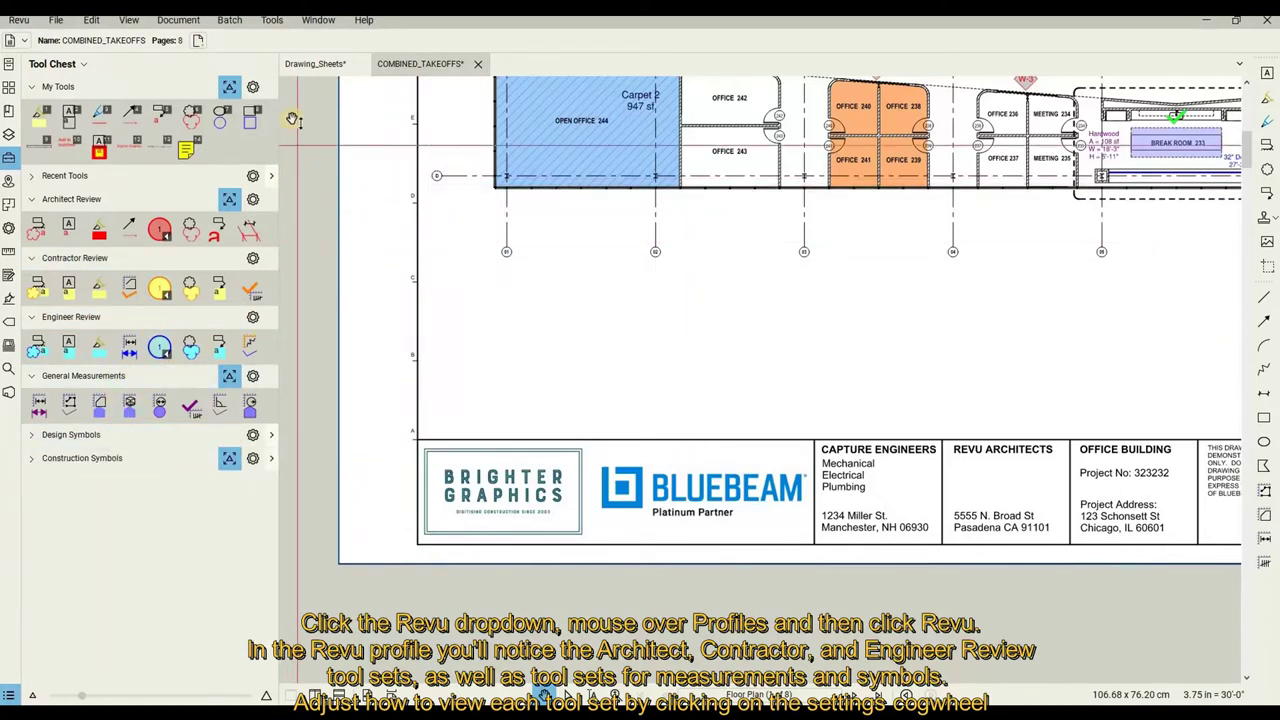
pyautogui.click(253, 88)
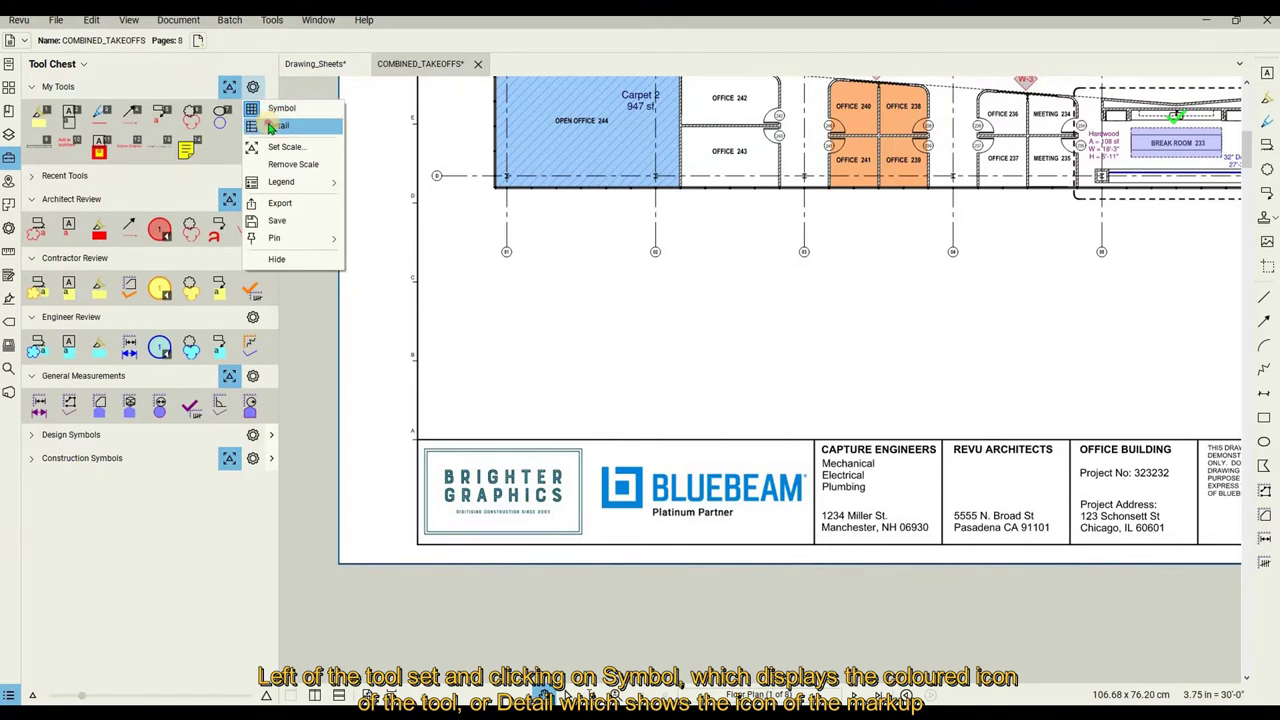
# Show My Tools in Detail mode with Subject, Comment and Label columns, then reopen its settings
pyautogui.click(270, 127)
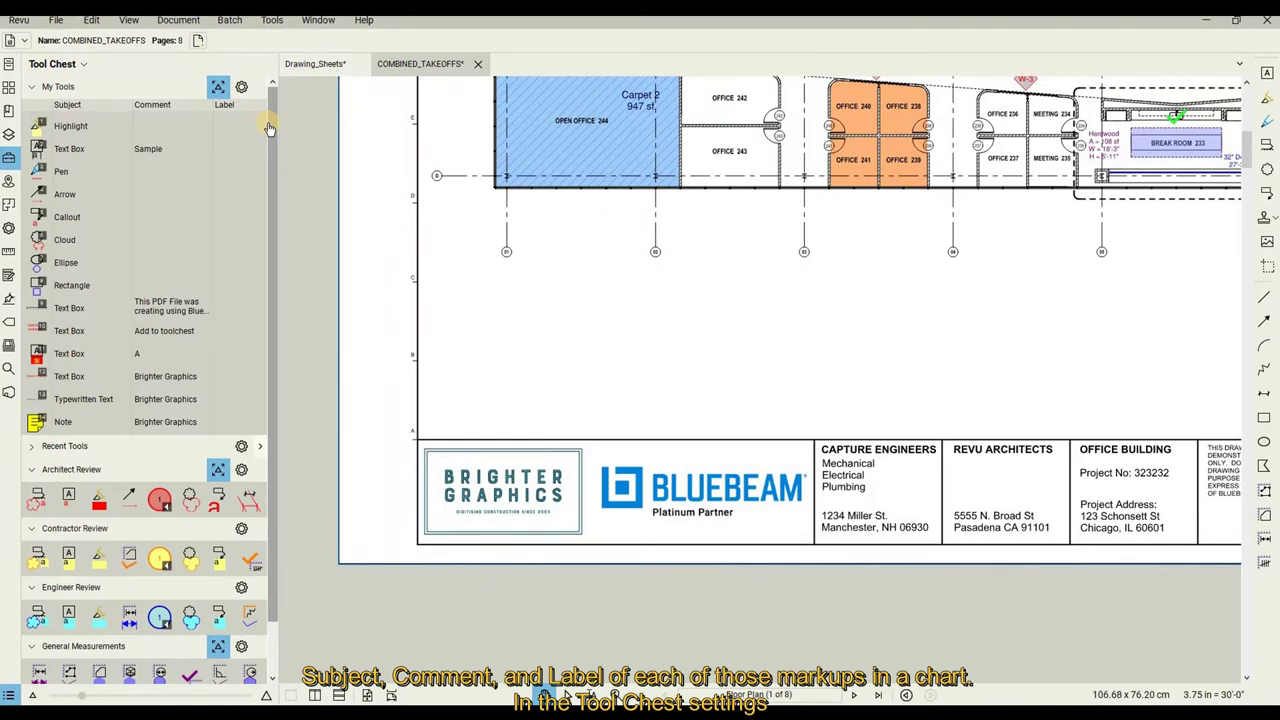
pyautogui.click(241, 87)
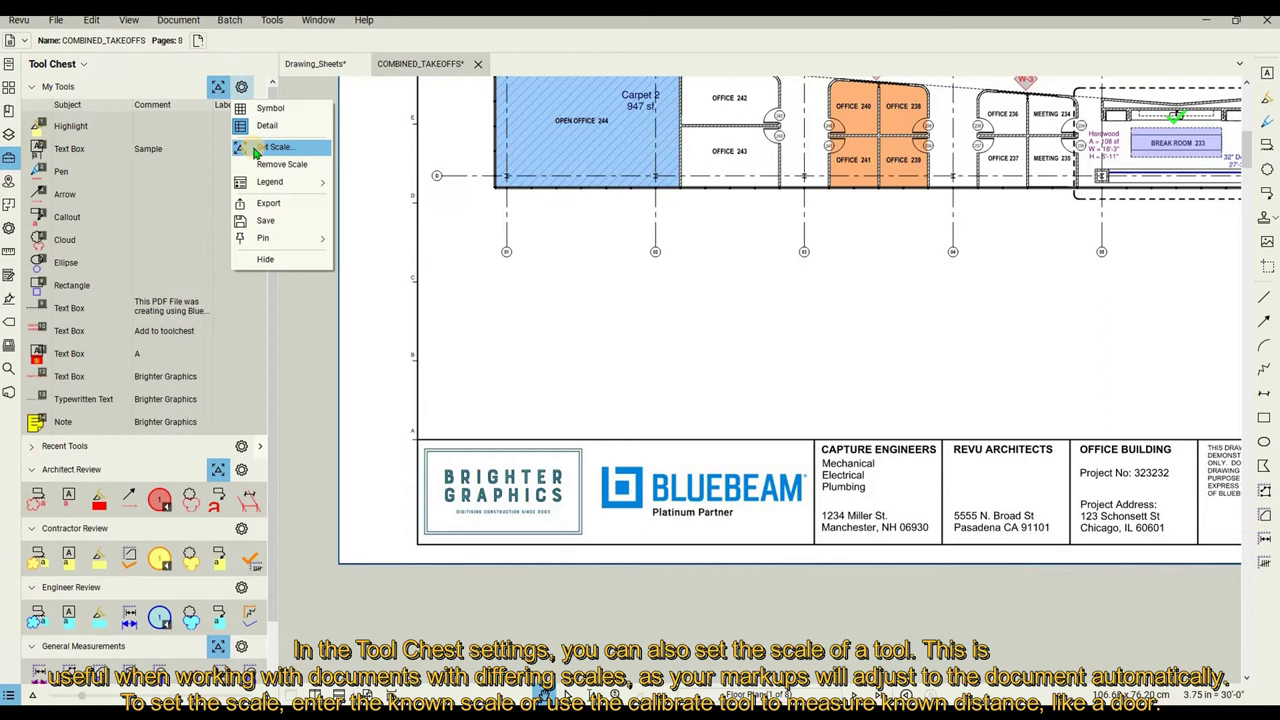
# Apply the 3.75 in = 30'-0" scale to the My Tools set
pyautogui.click(257, 150)
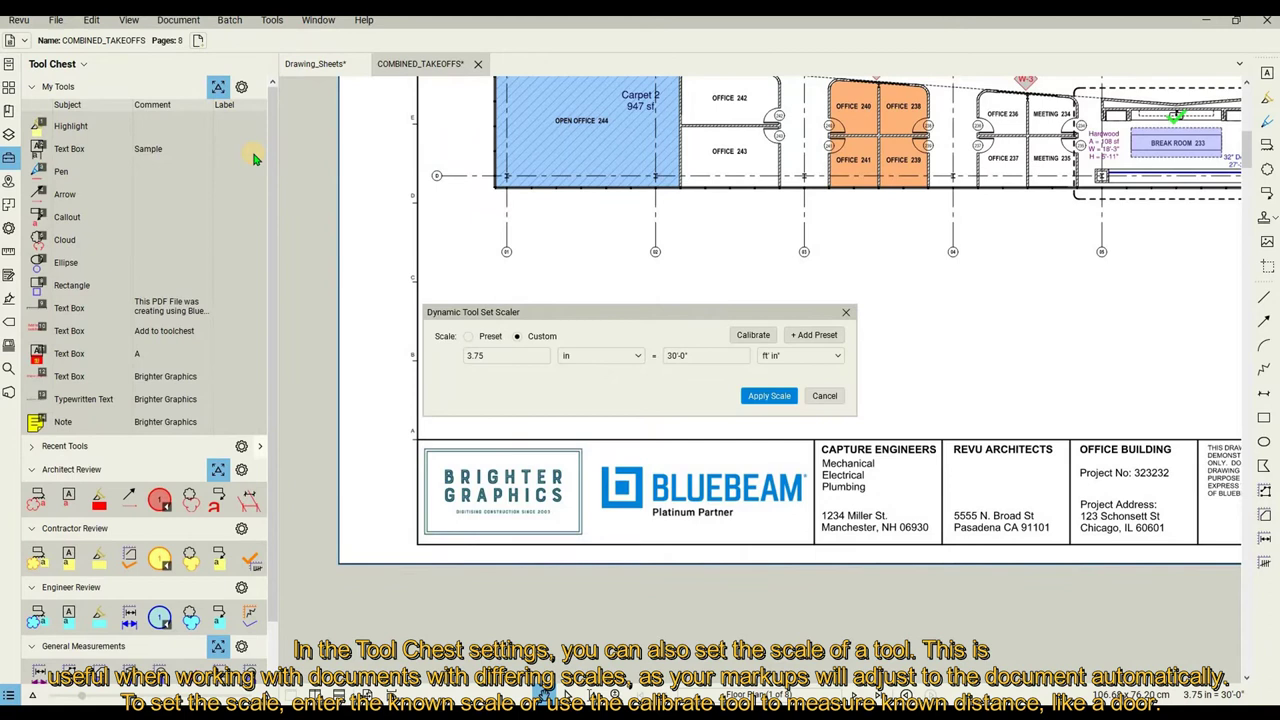
pyautogui.moveTo(478, 360); pyautogui.dragTo(528, 356)
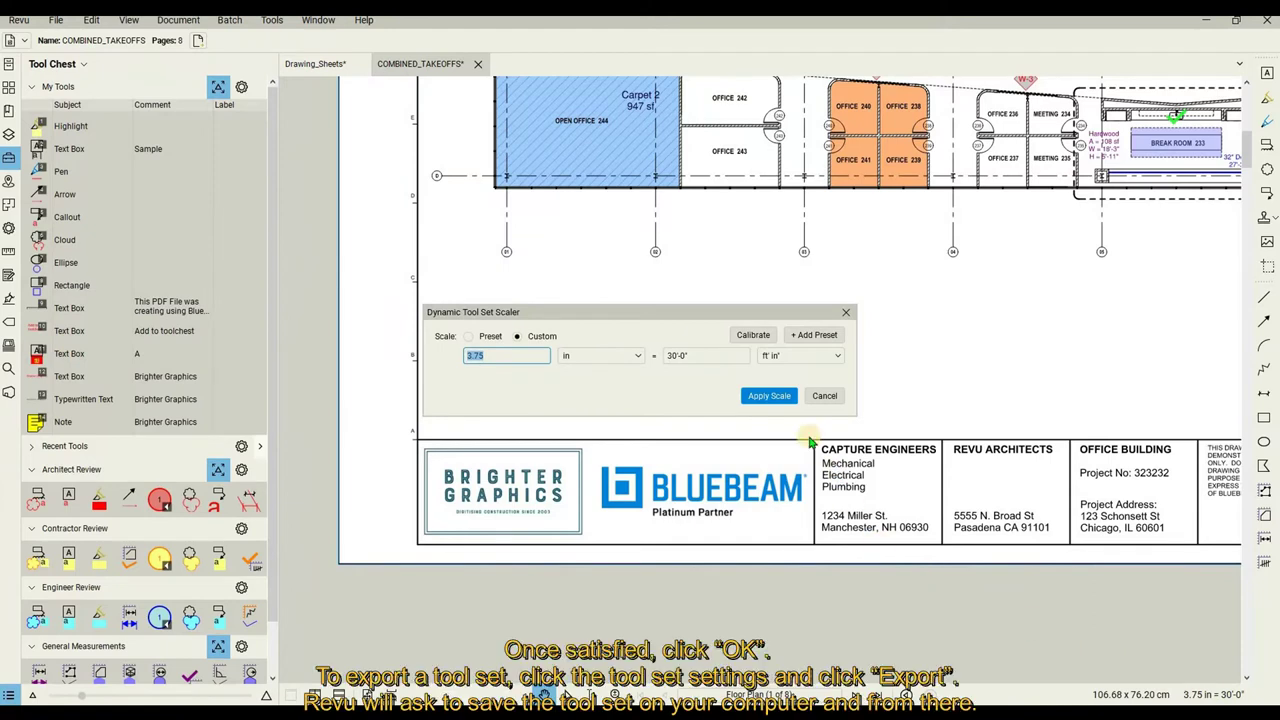
pyautogui.click(760, 395)
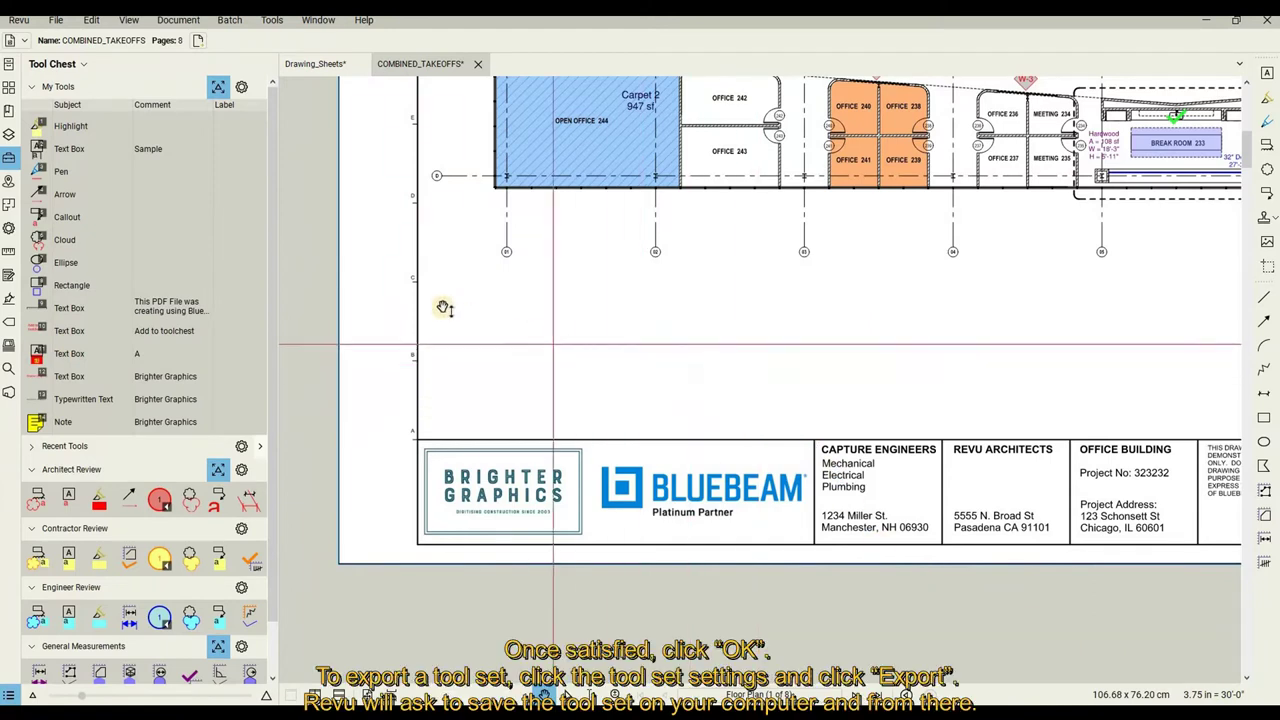
# Export My Tools, saving it as My Tools.btx at the prompt
pyautogui.click(242, 88)
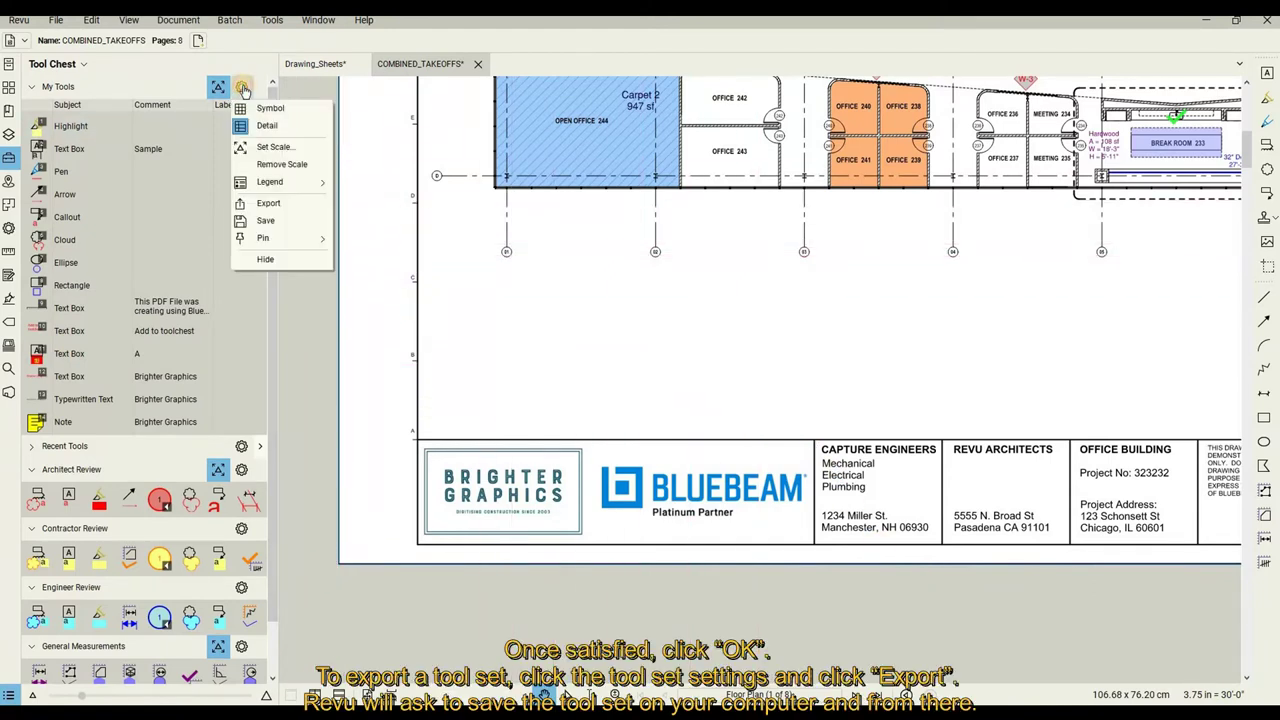
pyautogui.click(265, 203)
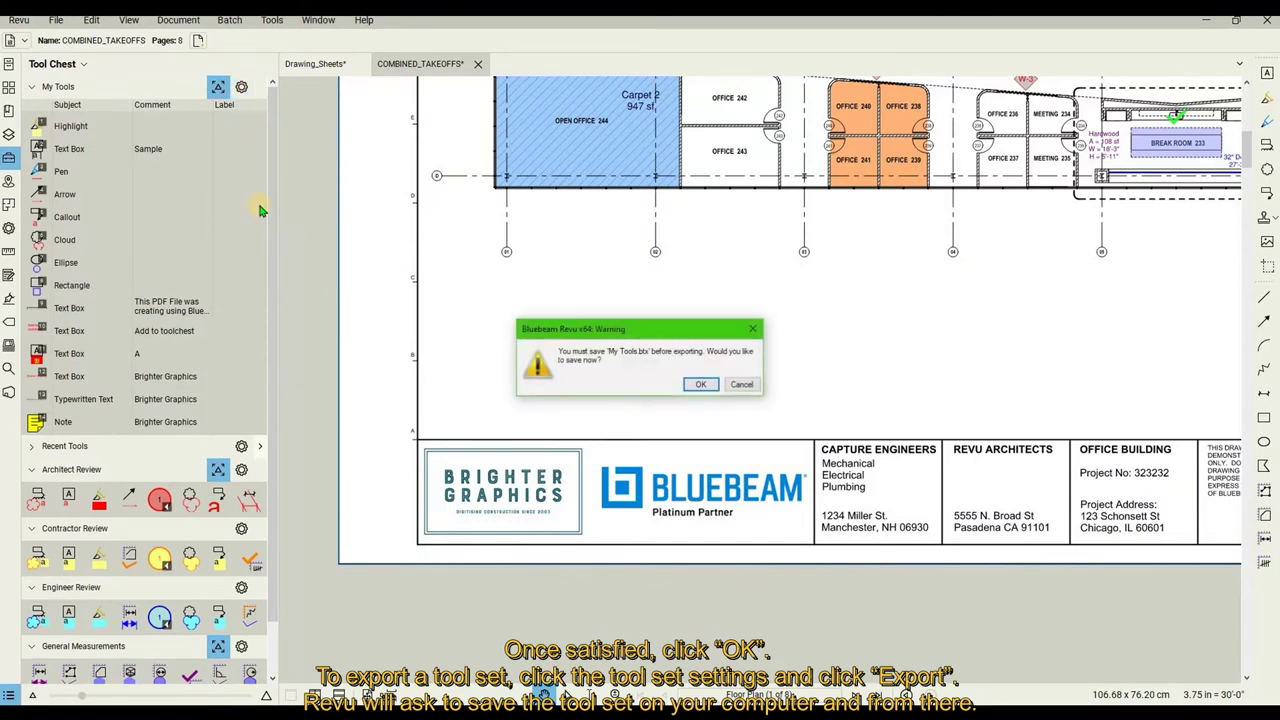
pyautogui.click(701, 386)
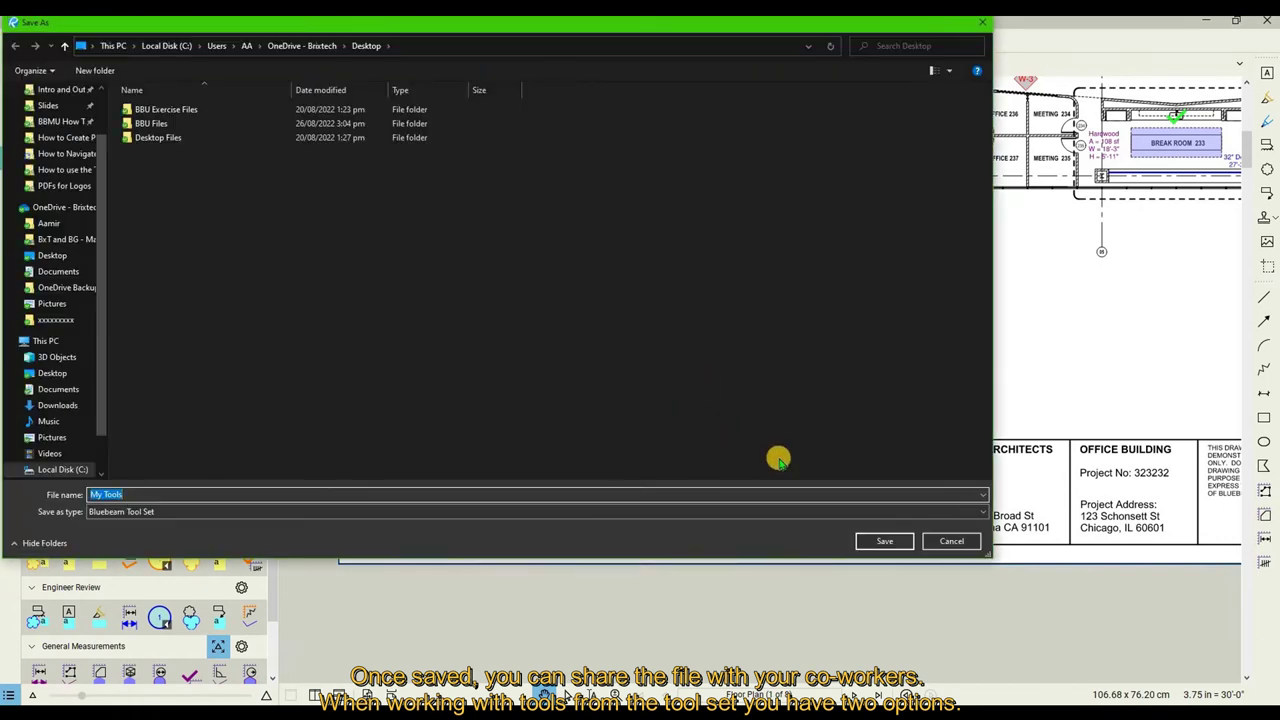
pyautogui.click(935, 541)
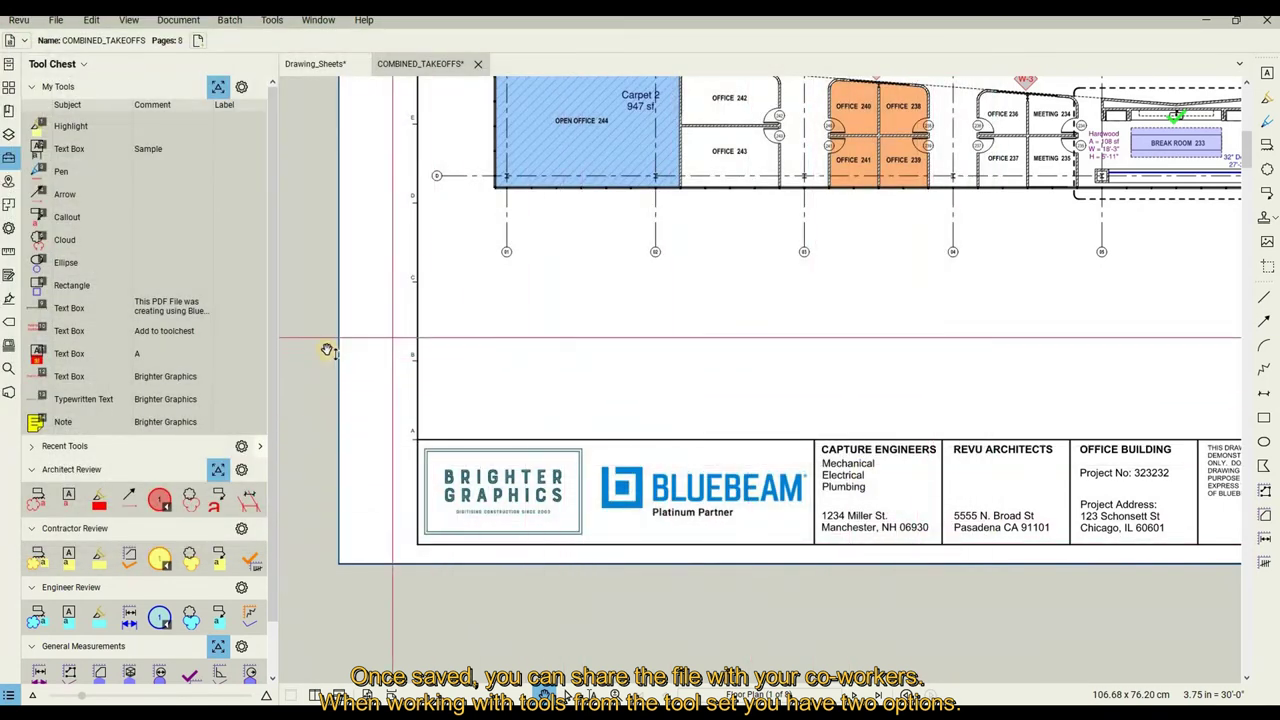
# Place a red Architect Review callout reading 'Door' pointing at the wall above grid 01–02
pyautogui.click(225, 507)
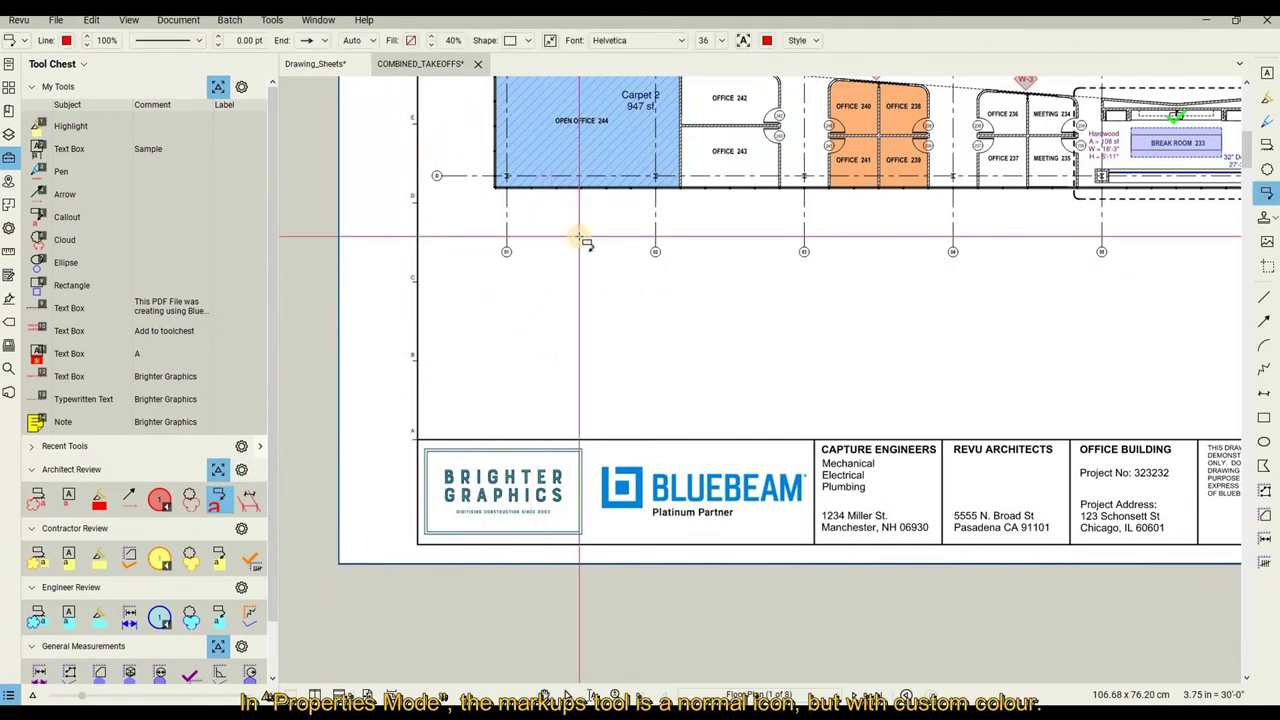
pyautogui.scroll(2, 580, 242)
pyautogui.click(592, 172)
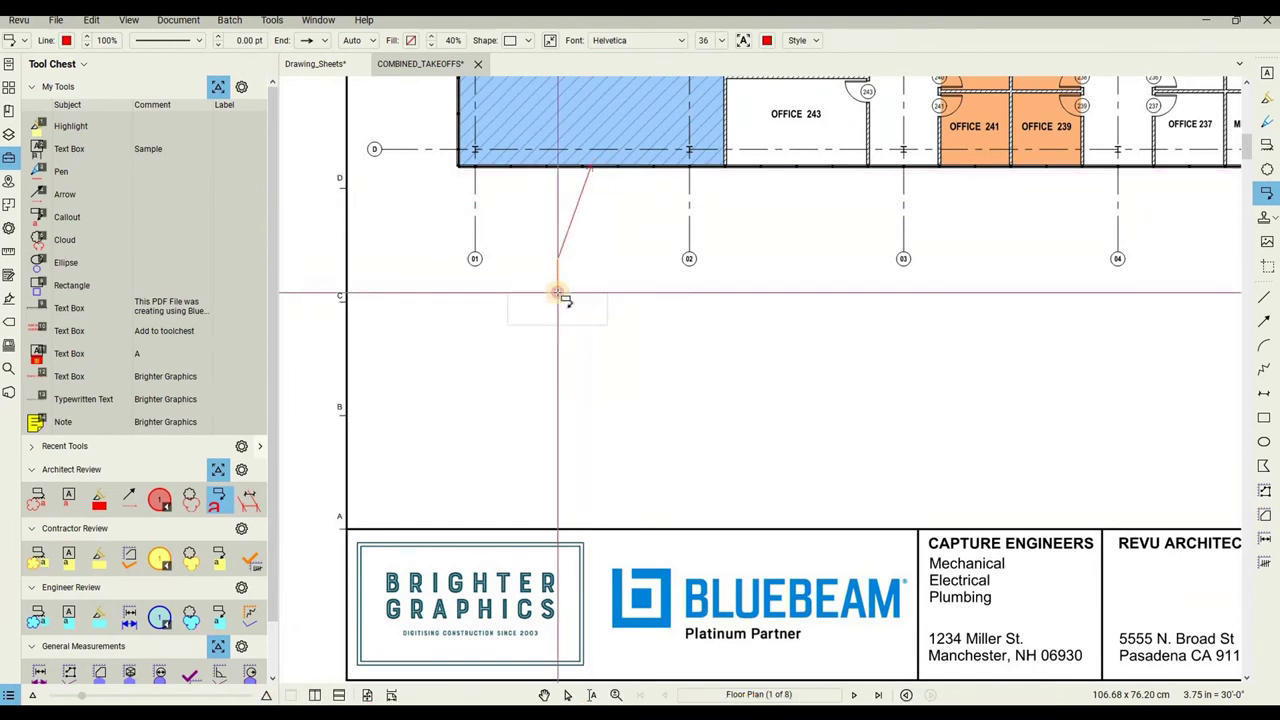
pyautogui.click(560, 297)
pyautogui.write('Door')
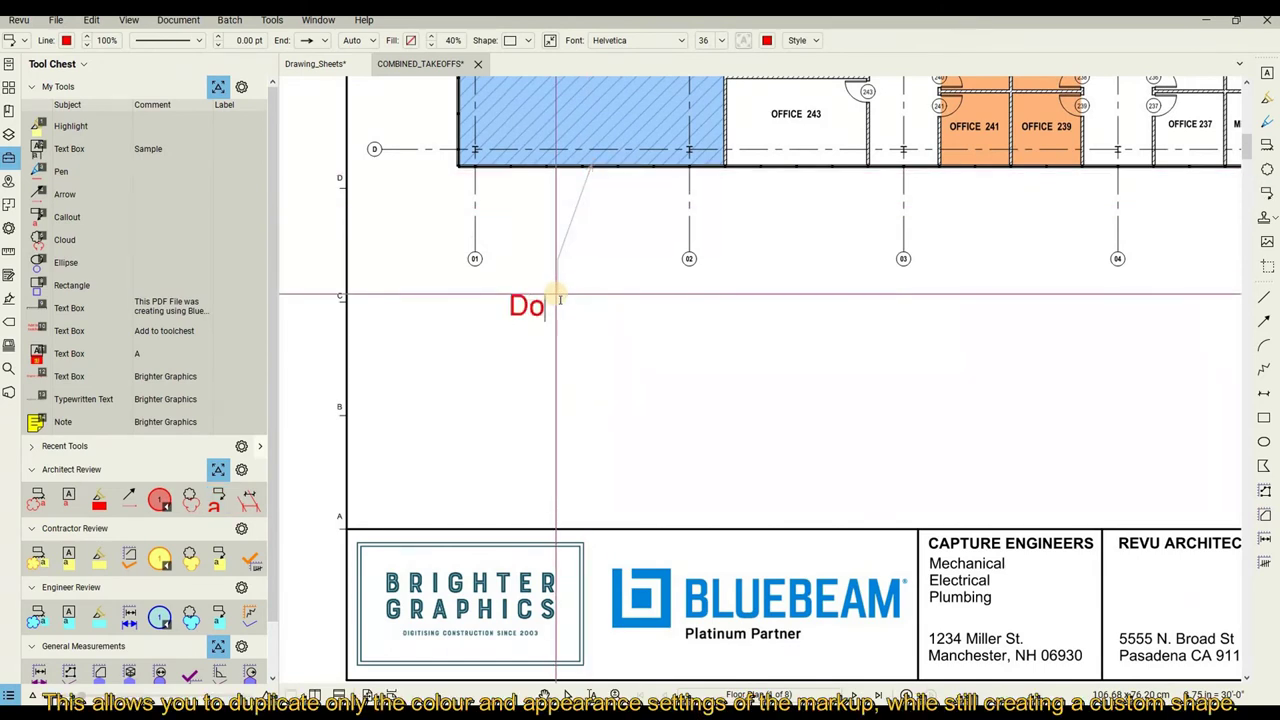
pyautogui.click(611, 307)
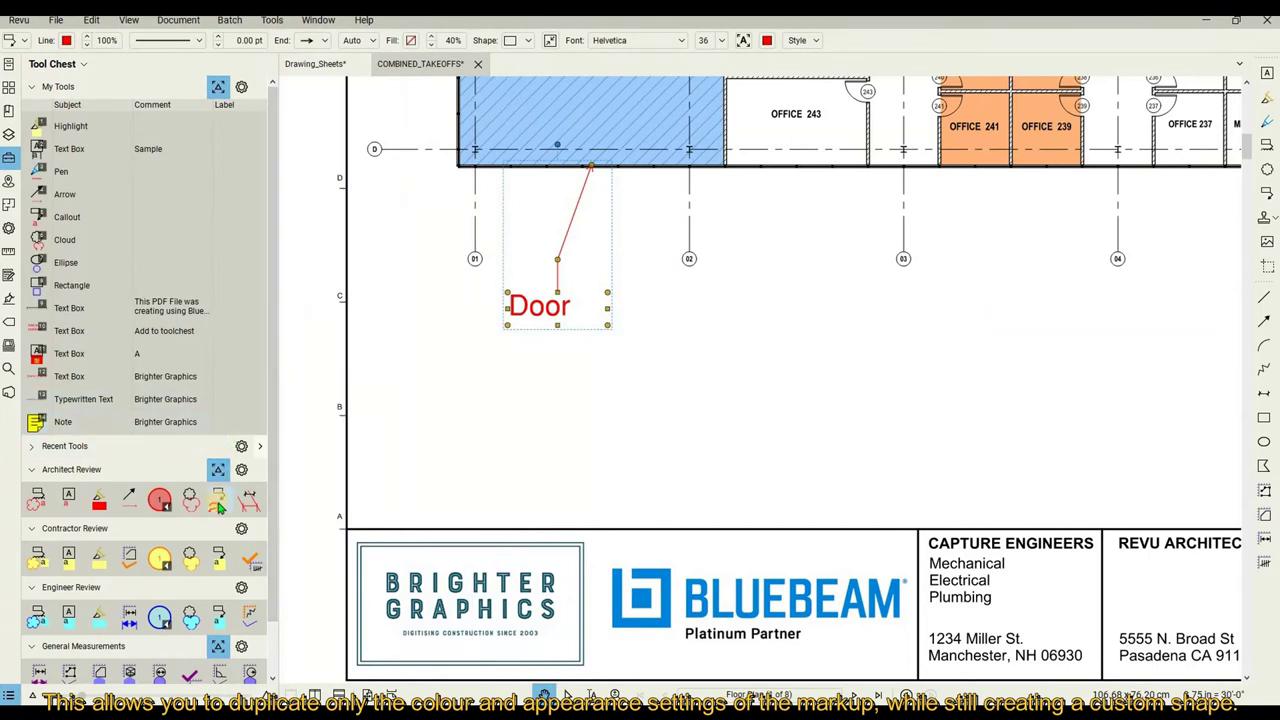
# Place a second Architect Review callout near grid lines 02–03
pyautogui.click(220, 503)
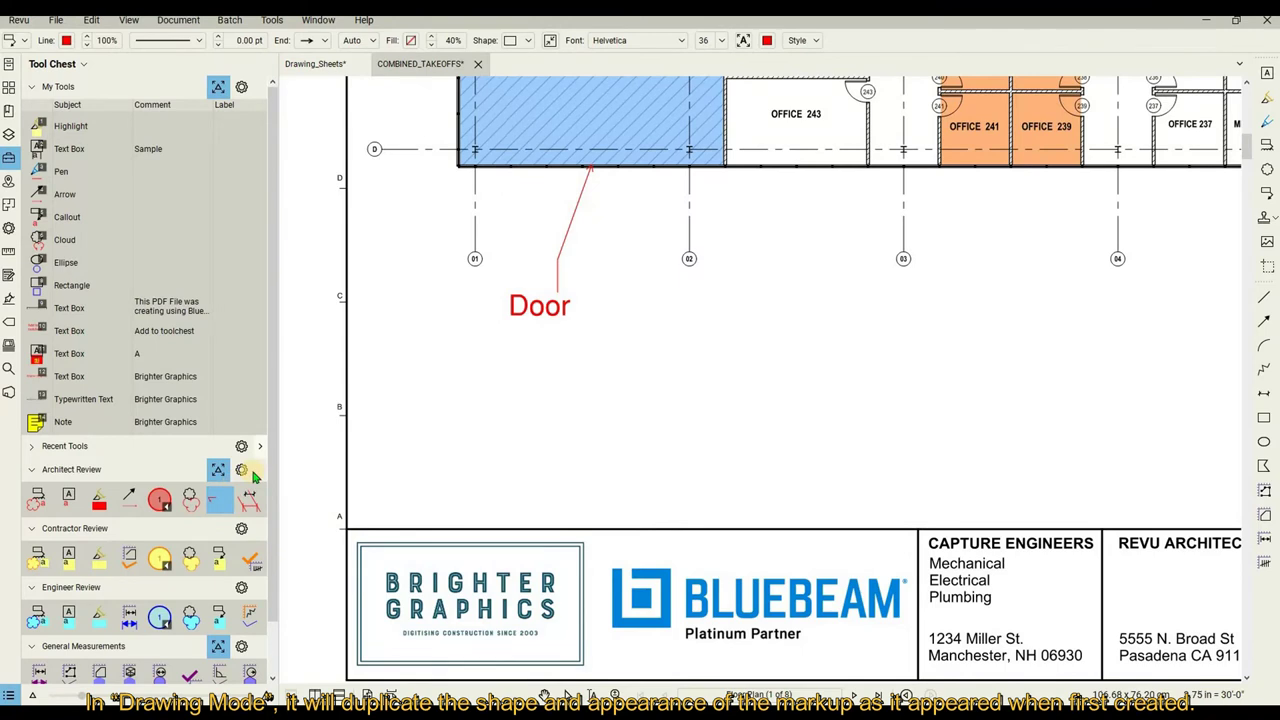
pyautogui.click(760, 202)
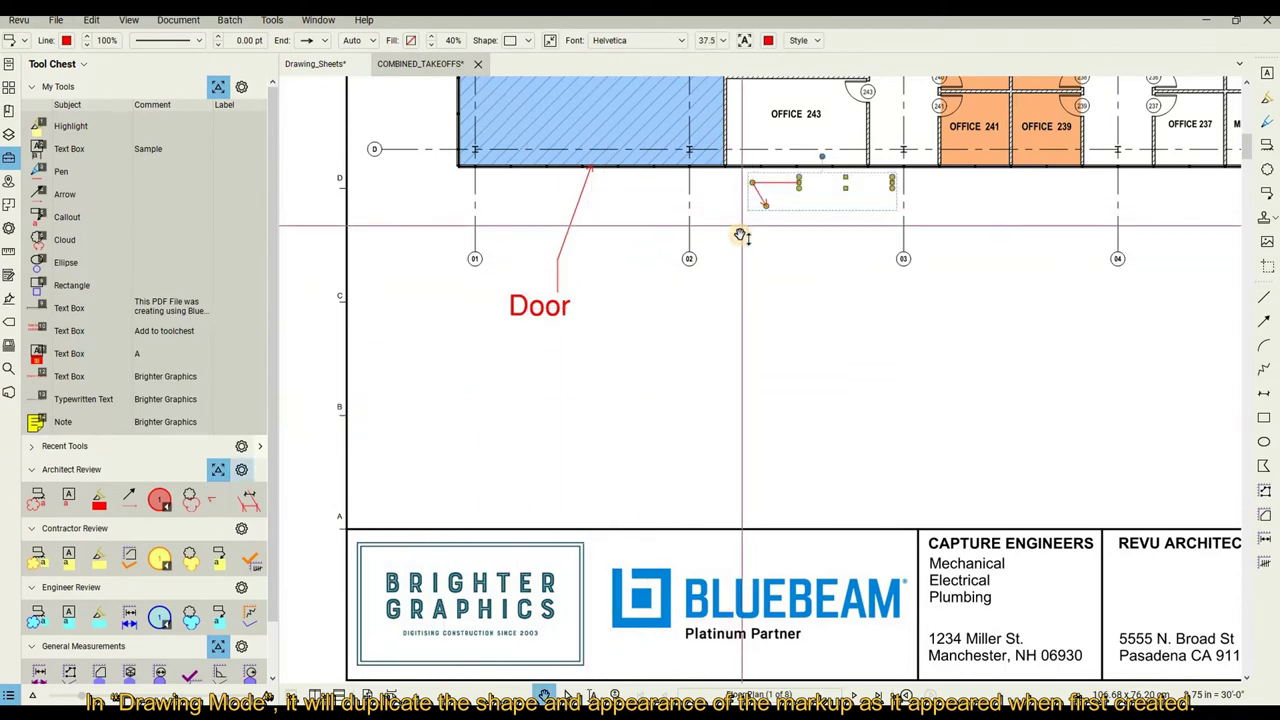
pyautogui.click(221, 503)
pyautogui.click(222, 503)
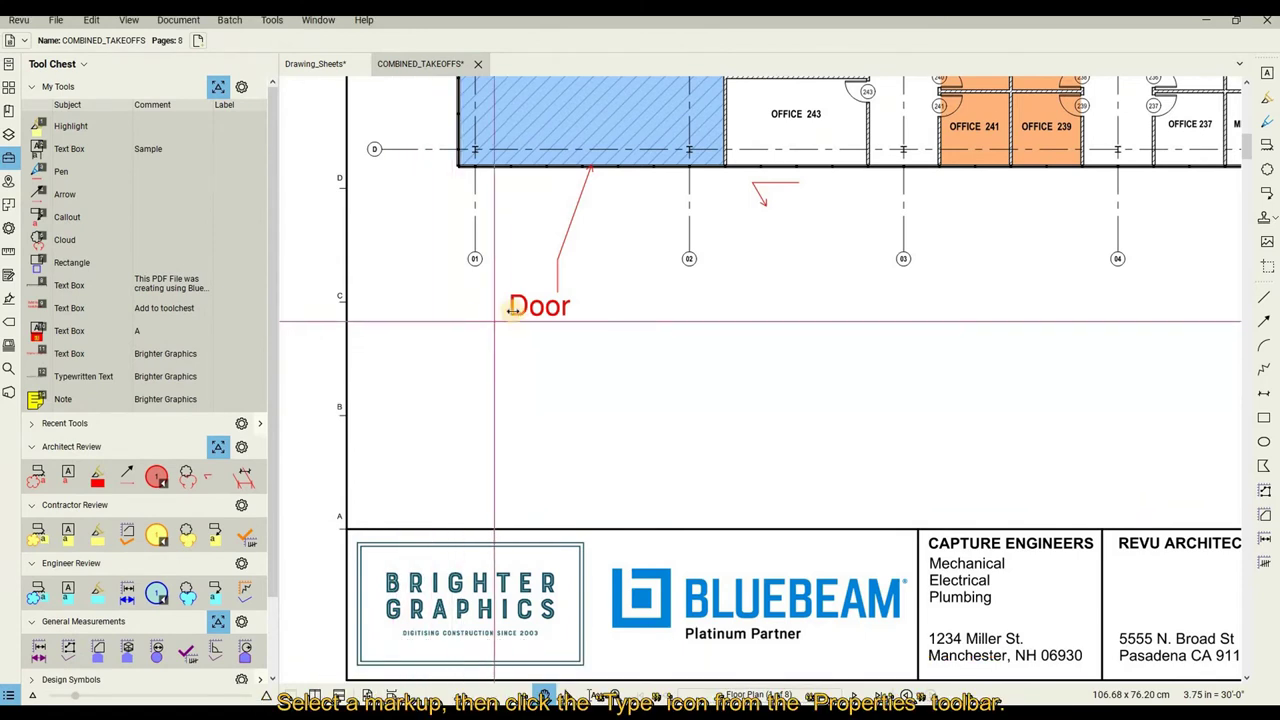
# Add the Door callout to My Tools via Type > Add to Tool Chest
pyautogui.click(520, 311)
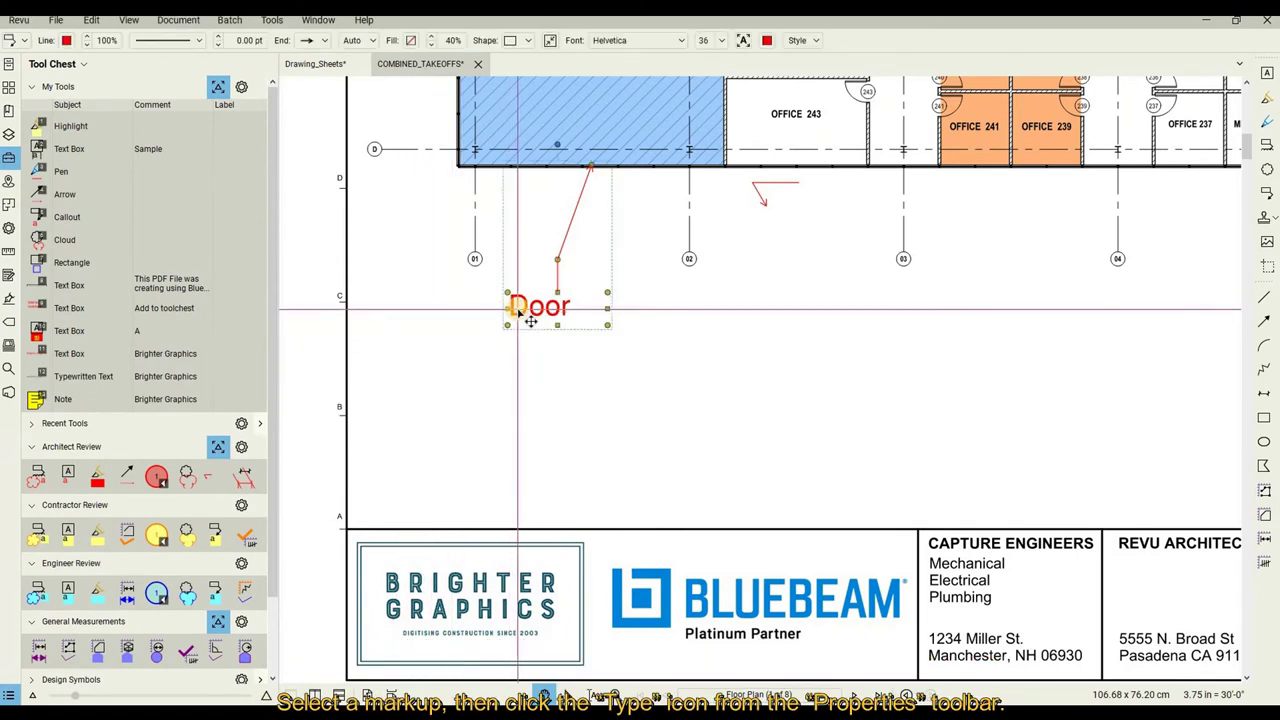
pyautogui.click(16, 42)
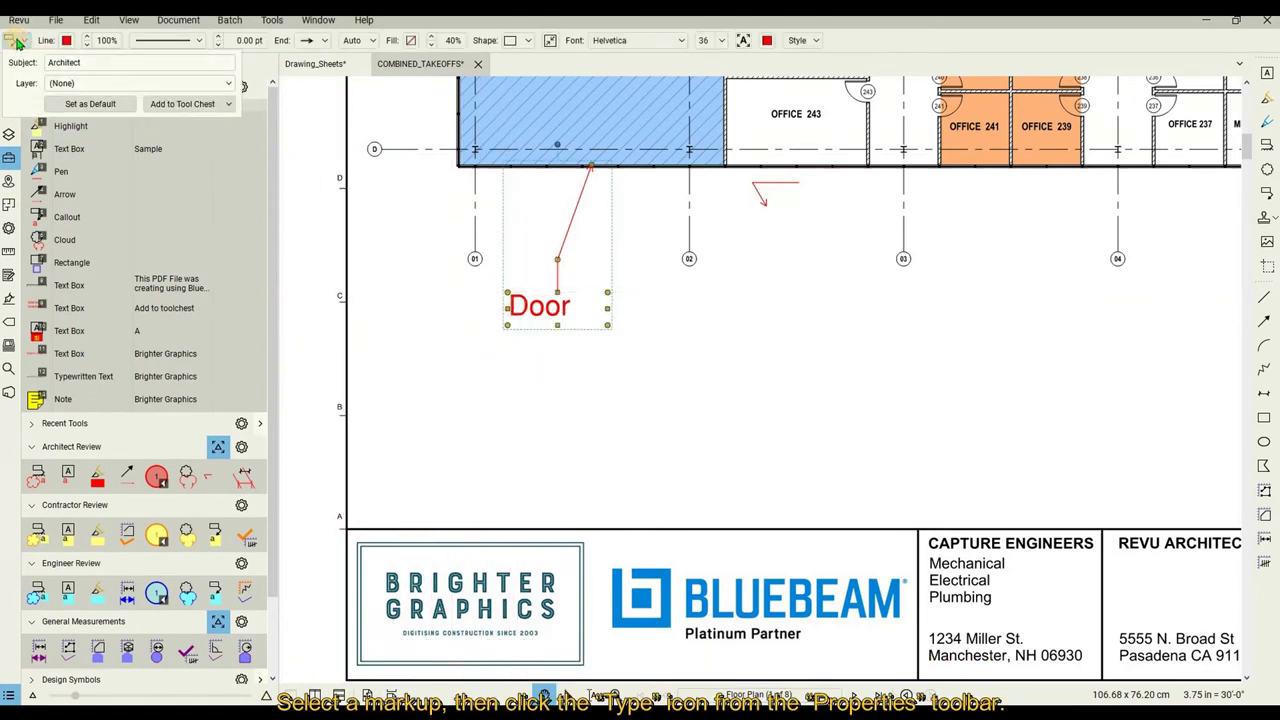
pyautogui.click(204, 107)
pyautogui.click(198, 124)
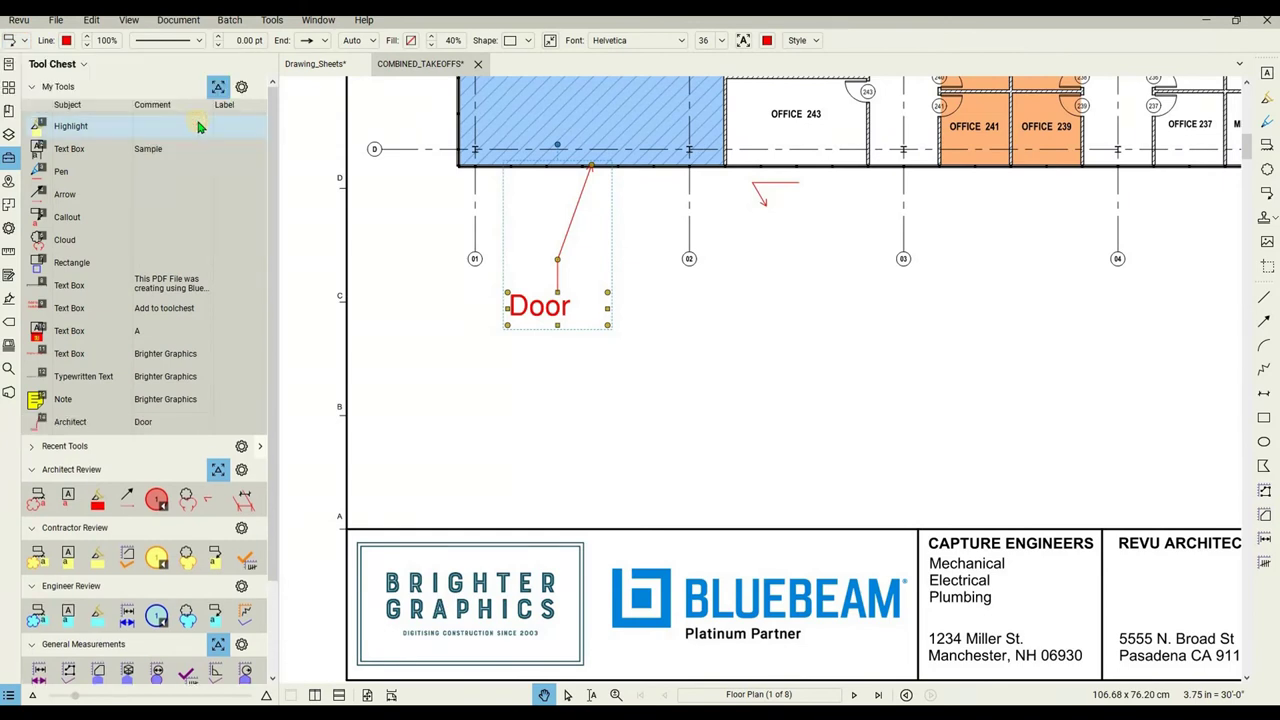
# Delete the Ellipse tool from the My Tools set
pyautogui.click(145, 422)
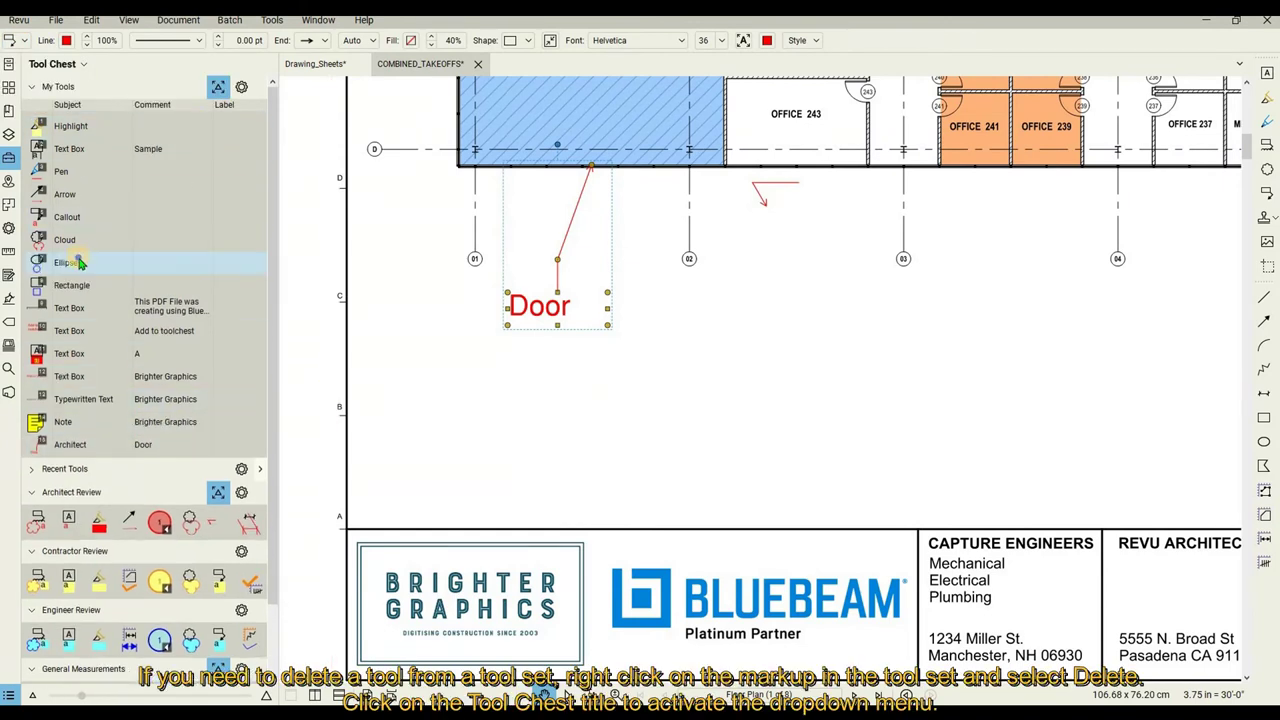
pyautogui.rightClick(80, 259)
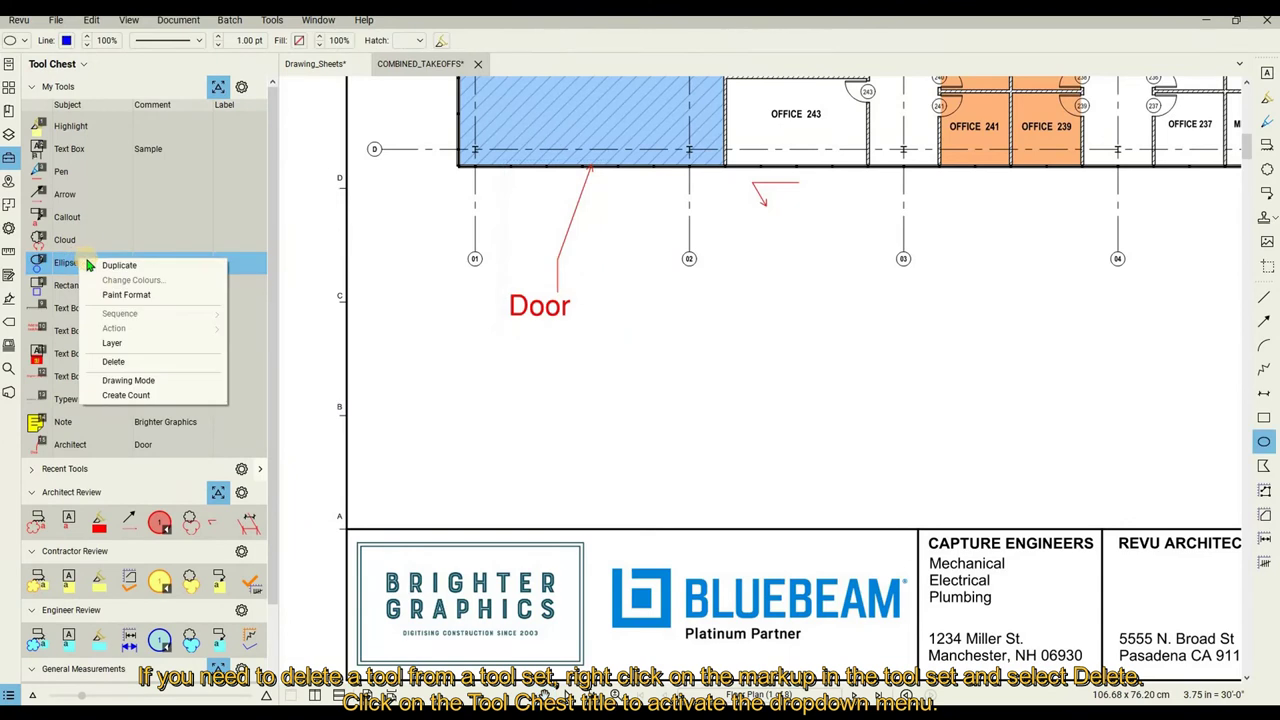
pyautogui.click(113, 361)
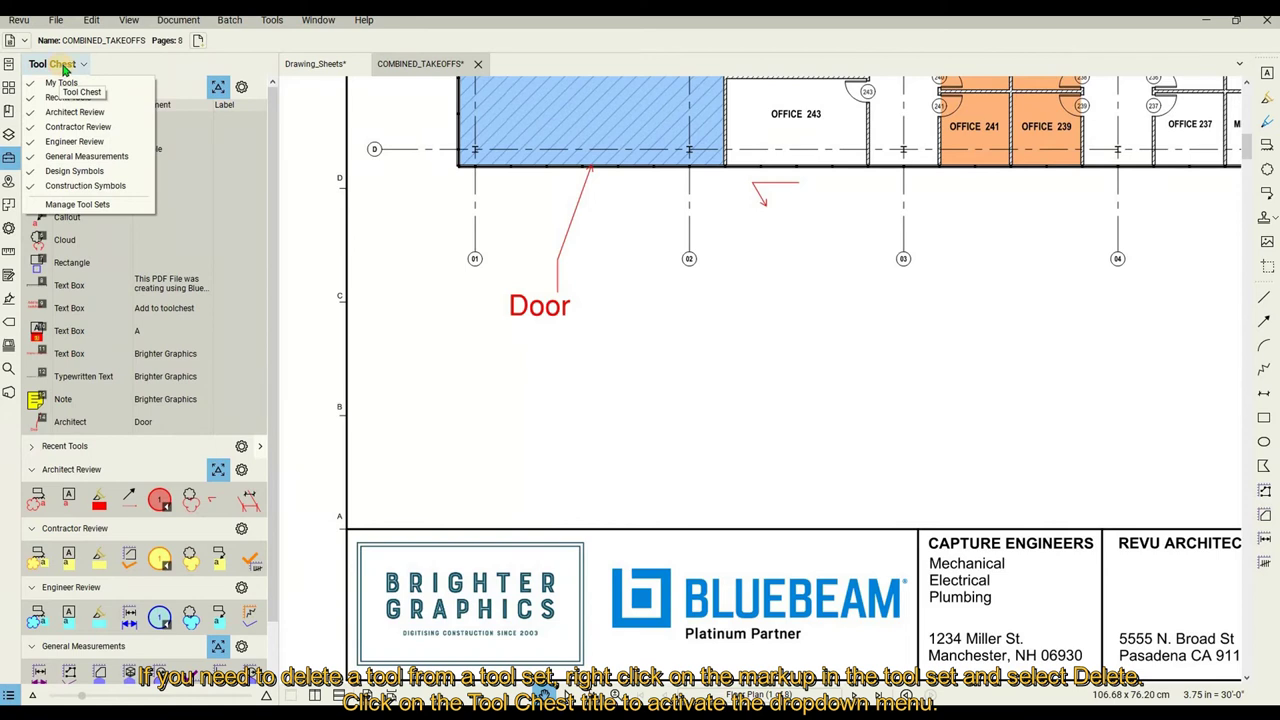
# Add a 'Brighter Graphics' tool set with Display and Relative Path on, and save its file
pyautogui.click(70, 187)
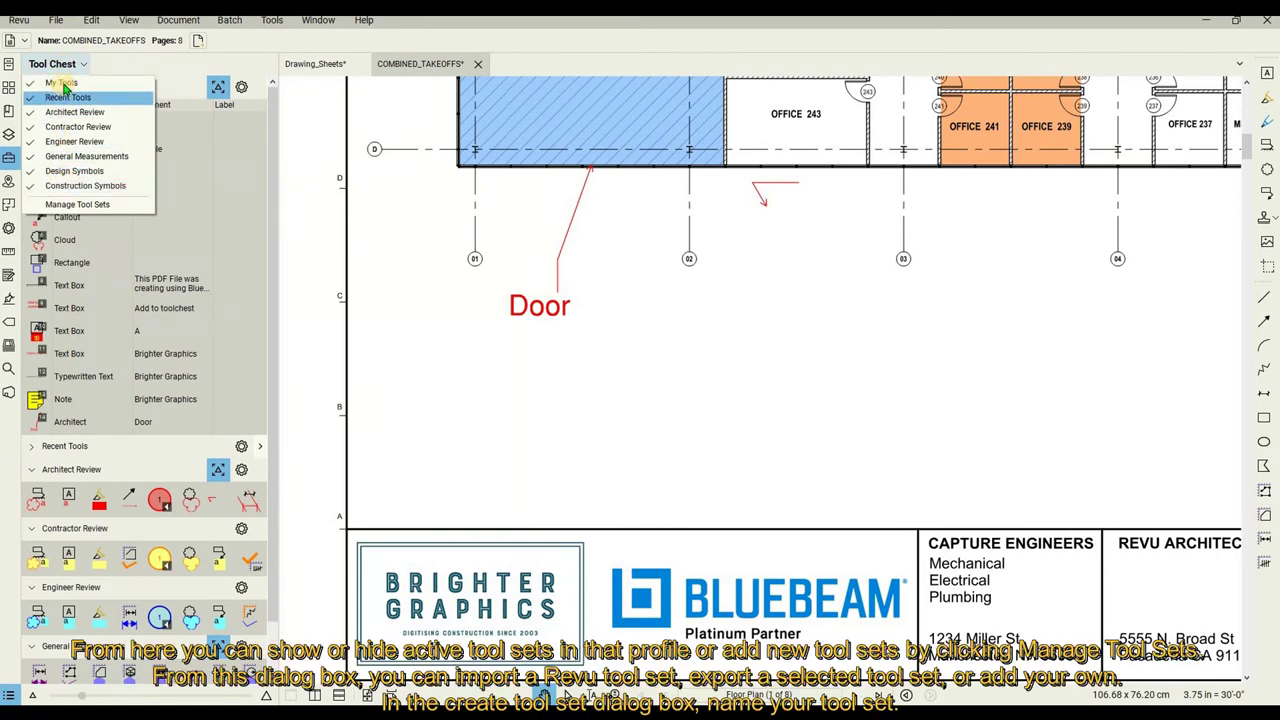
pyautogui.click(63, 86)
pyautogui.click(77, 204)
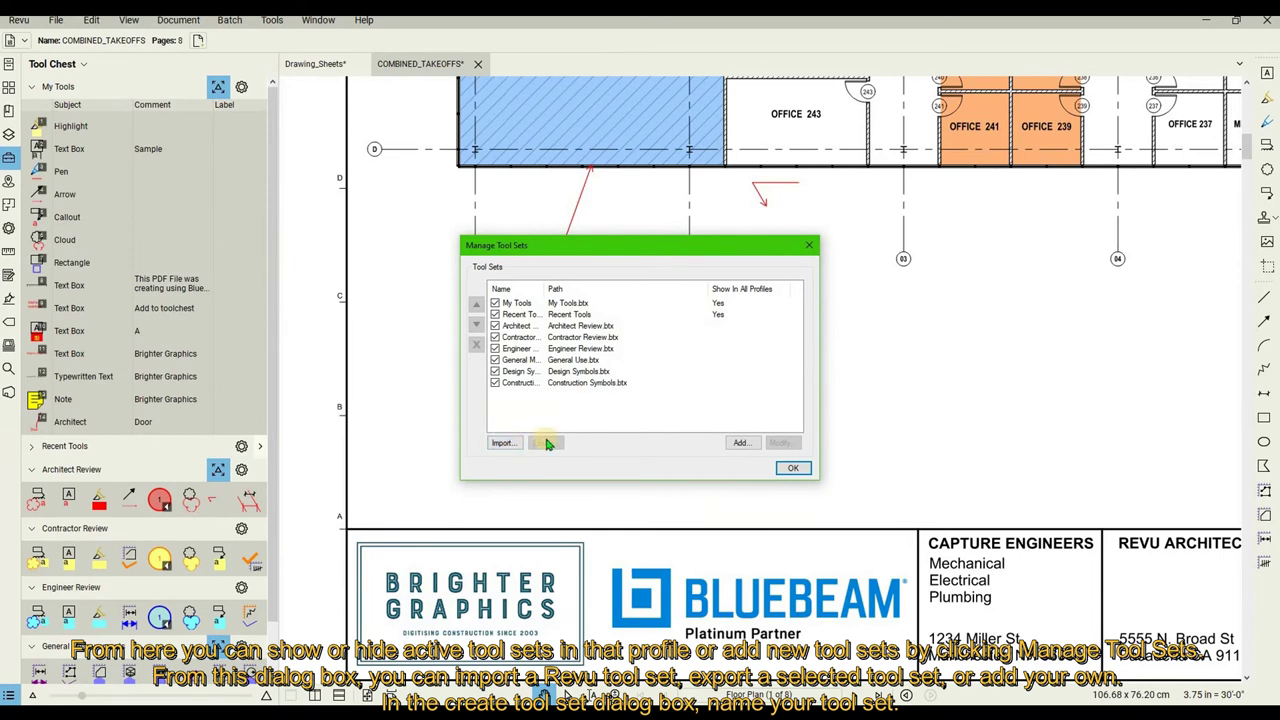
pyautogui.click(739, 444)
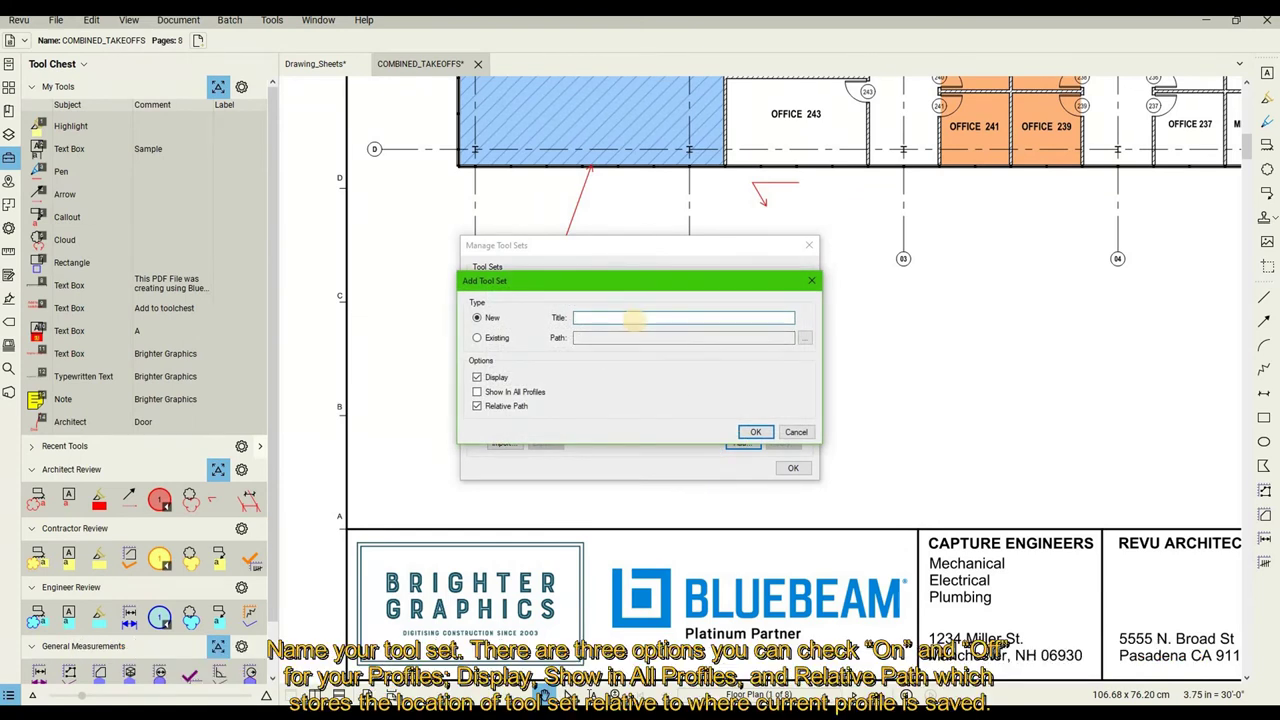
pyautogui.write('Brighter Graphics')
pyautogui.click(760, 432)
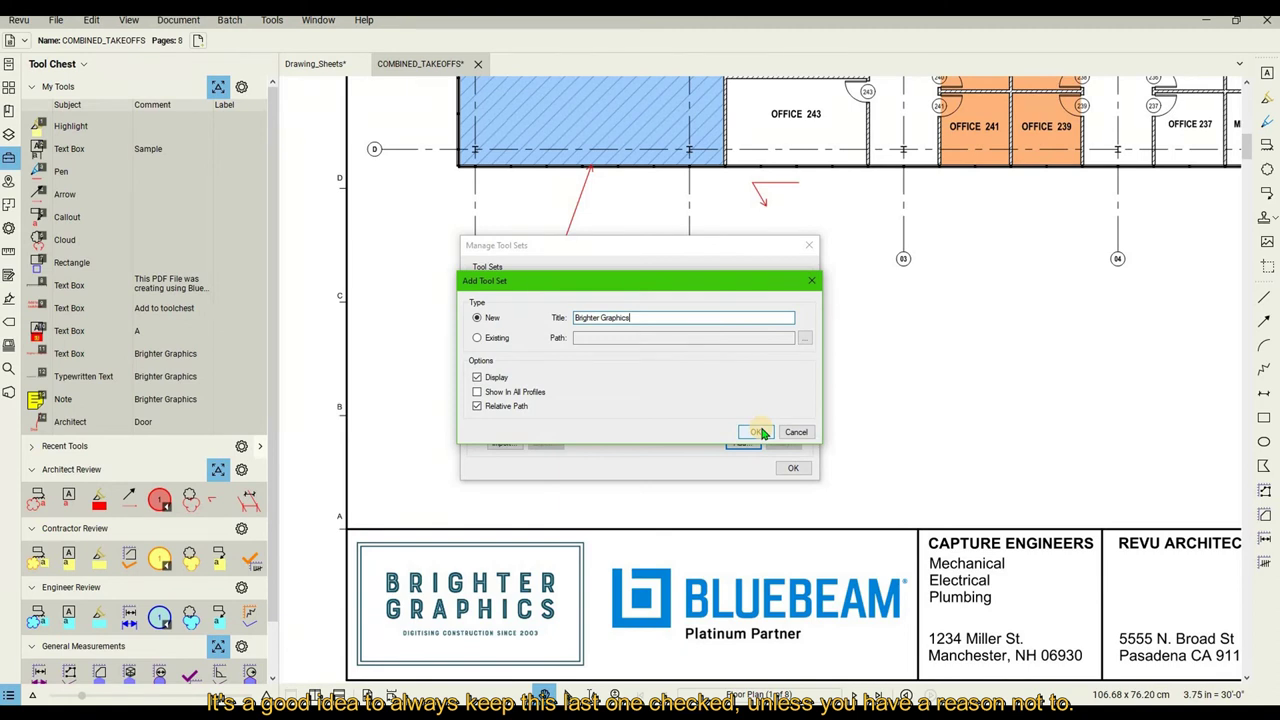
pyautogui.click(760, 432)
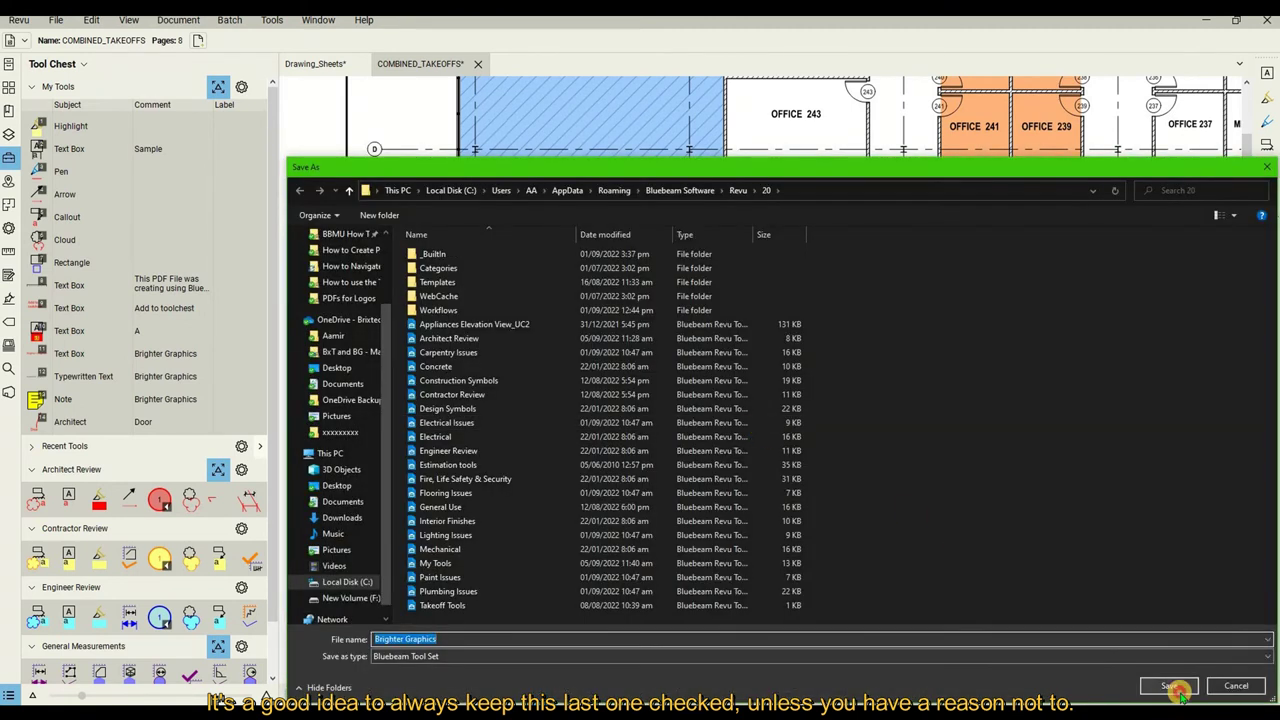
pyautogui.click(1178, 690)
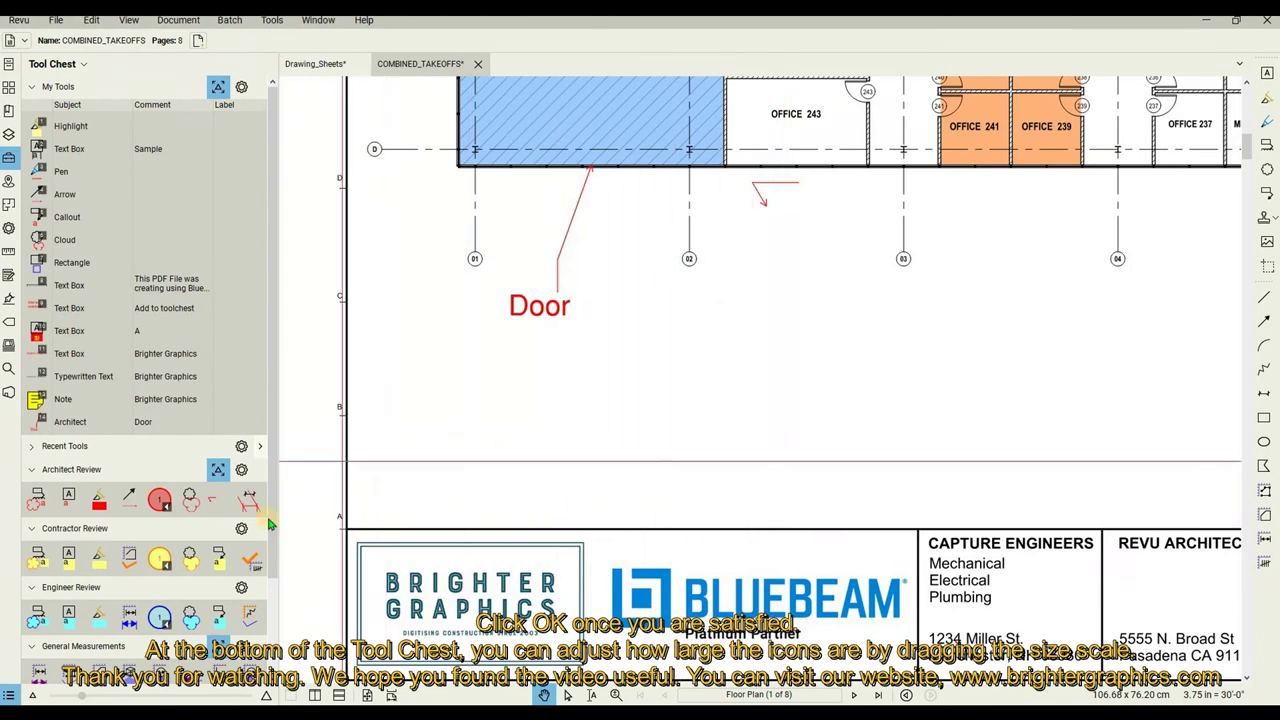
# Drag the Tool Chest size slider to make the tool icons larger
pyautogui.moveTo(80, 697)
pyautogui.mouseDown()
pyautogui.moveTo(92, 697)
pyautogui.moveTo(70, 697)
pyautogui.mouseUp()
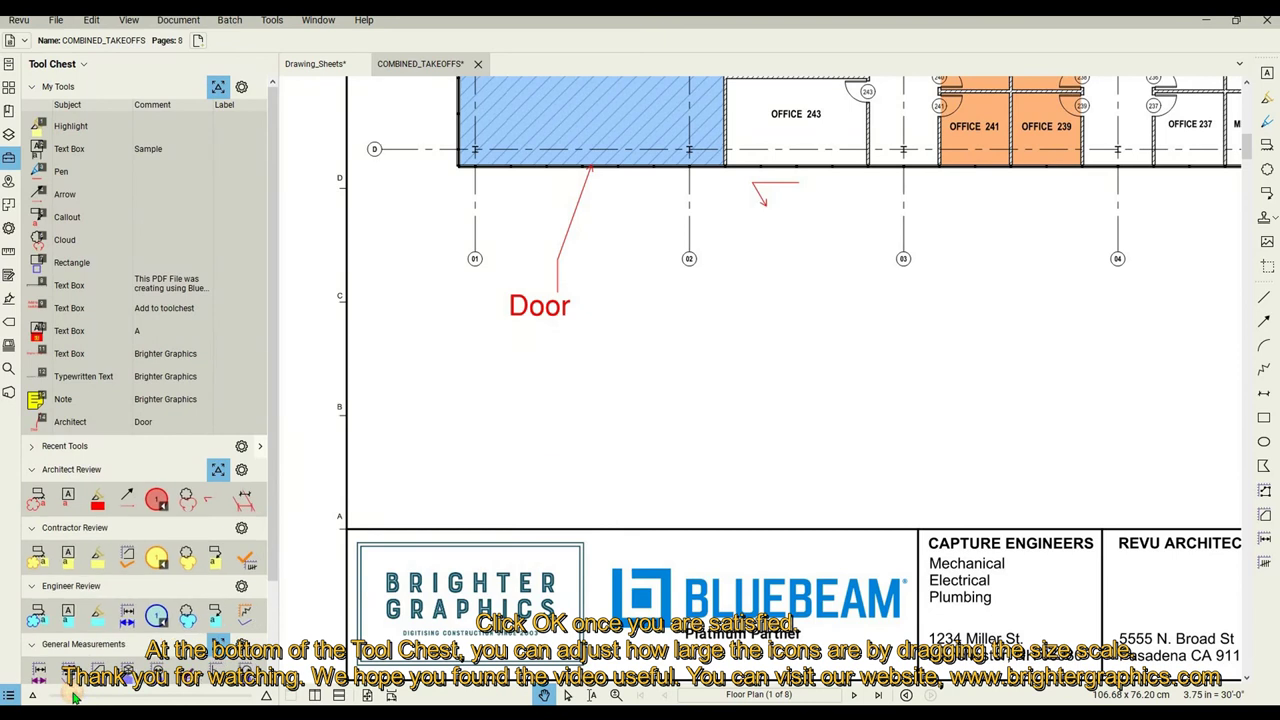